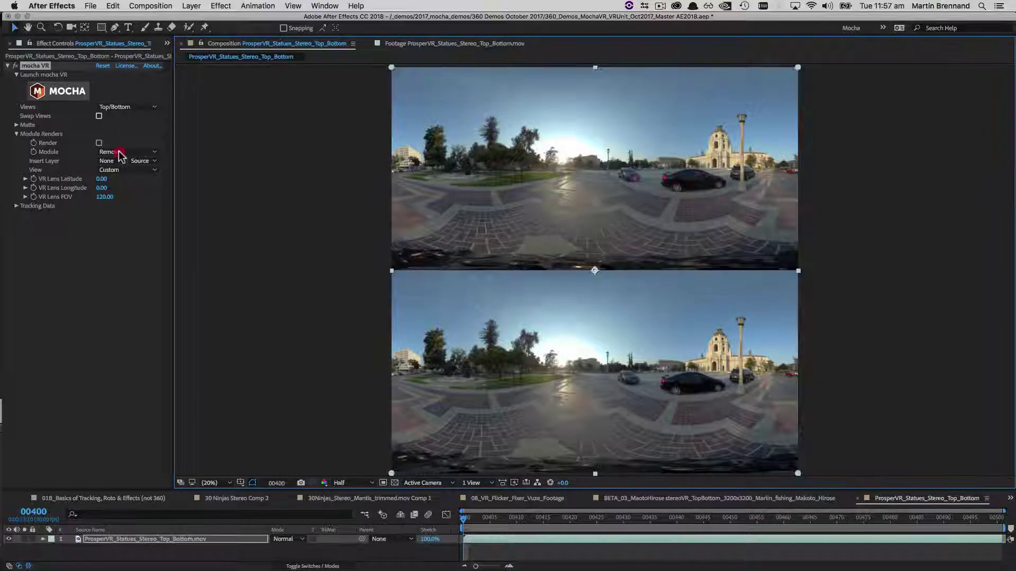
# - Render the Remove module, hide the horizon guide curve and play back the footage
pyautogui.click(120, 152)
pyautogui.click(127, 181)
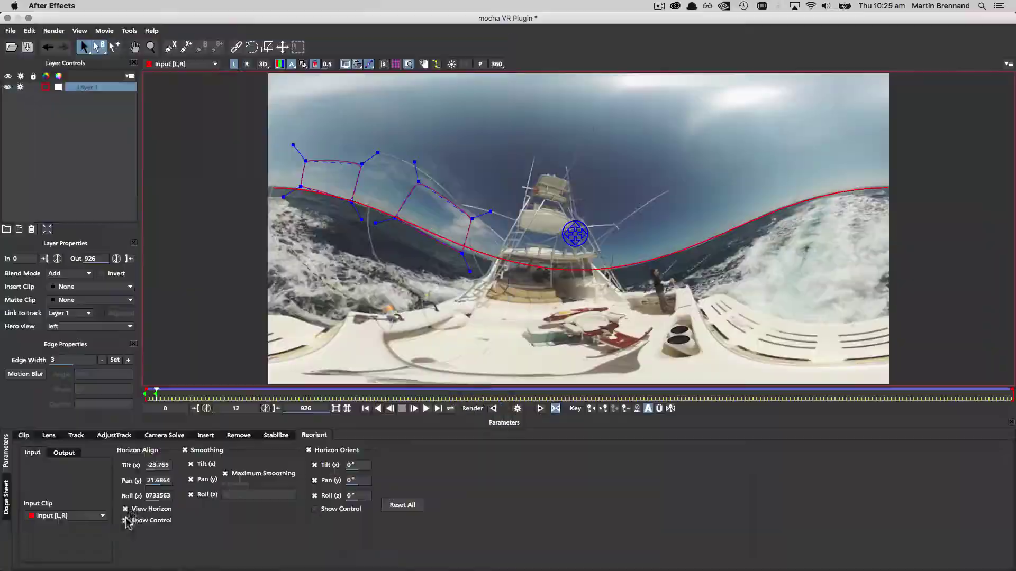
pyautogui.click(135, 511)
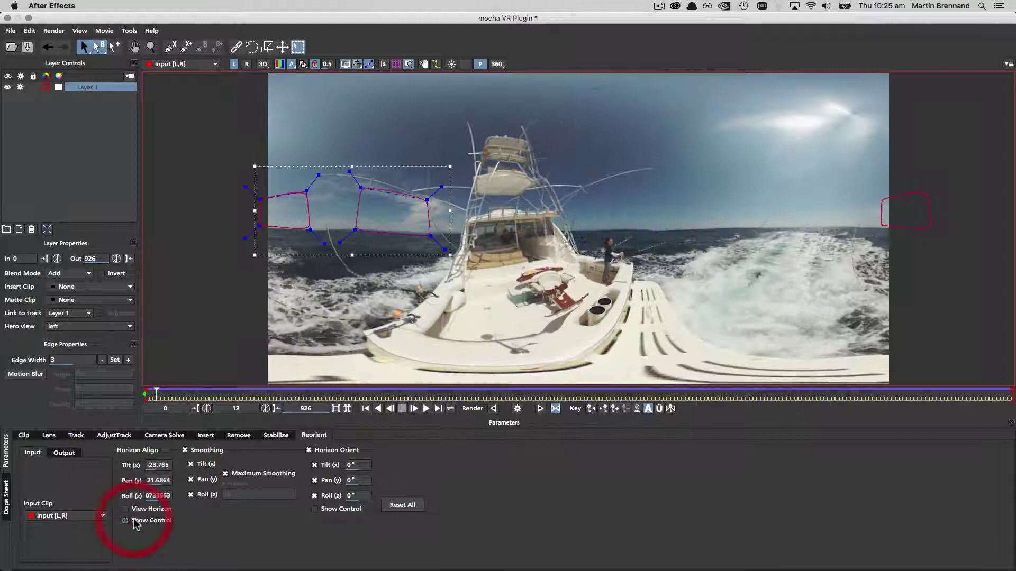
pyautogui.press('space')
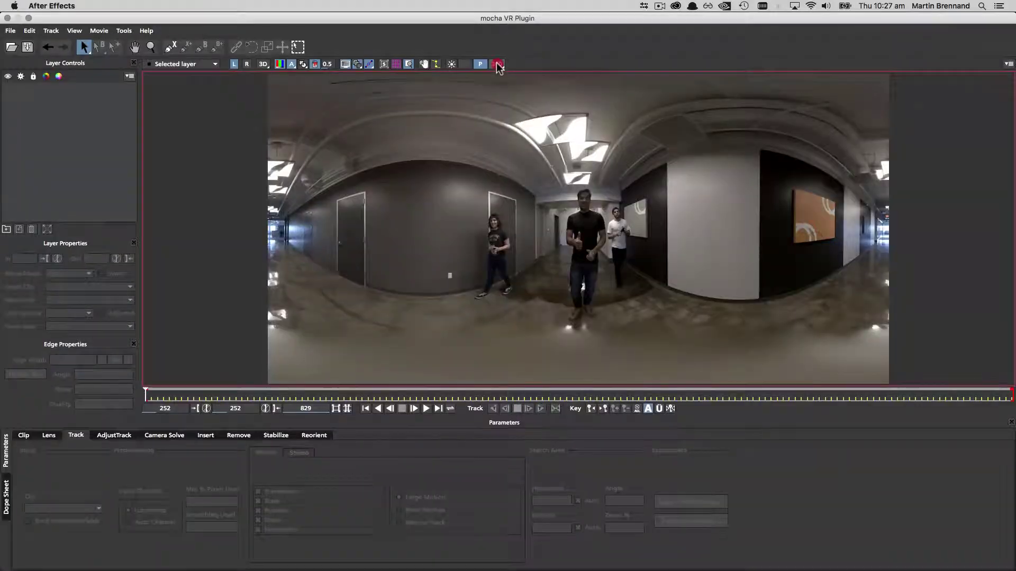
# - Switch to the Back view, place spline points on the painting and widen the car shape
pyautogui.click(498, 65)
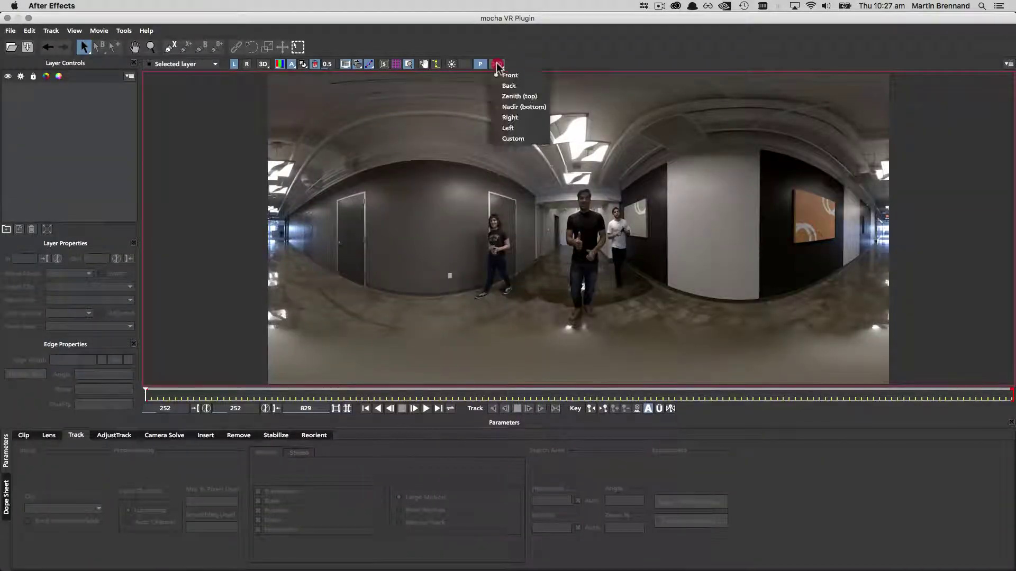
pyautogui.click(505, 86)
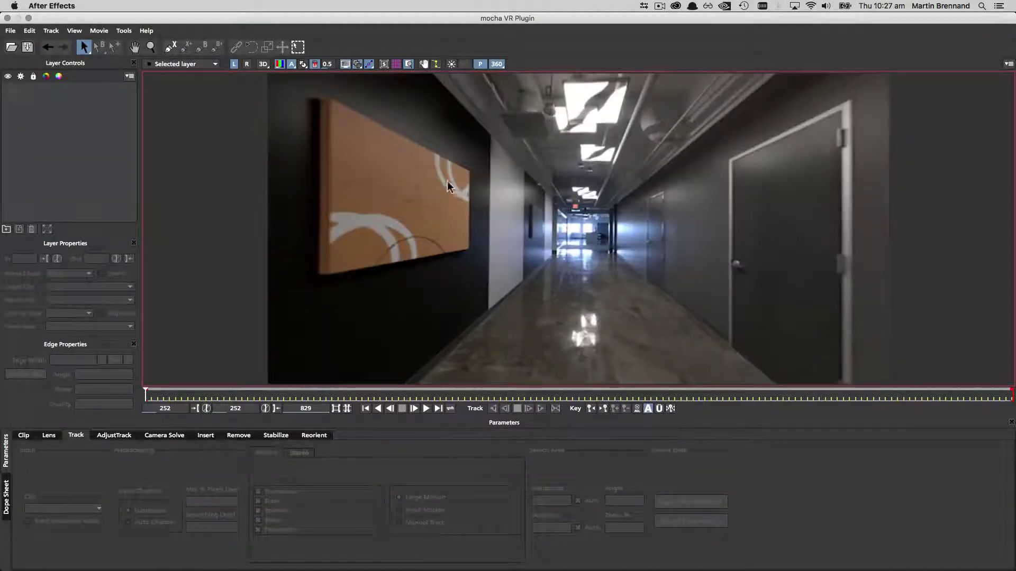
pyautogui.press('x')
pyautogui.click(560, 188)
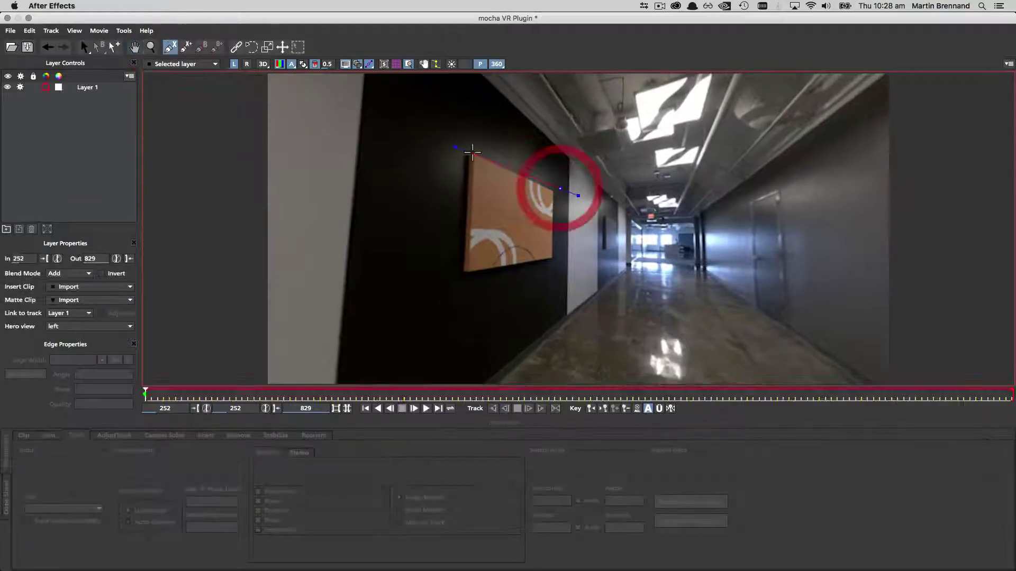
pyautogui.click(473, 153)
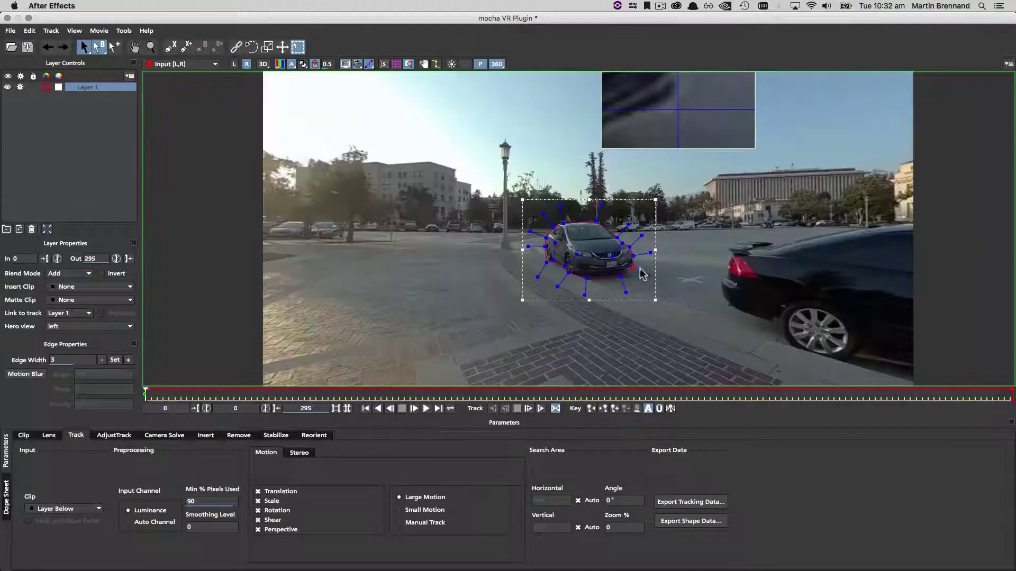
pyautogui.moveTo(632, 269); pyautogui.dragTo(673, 278)
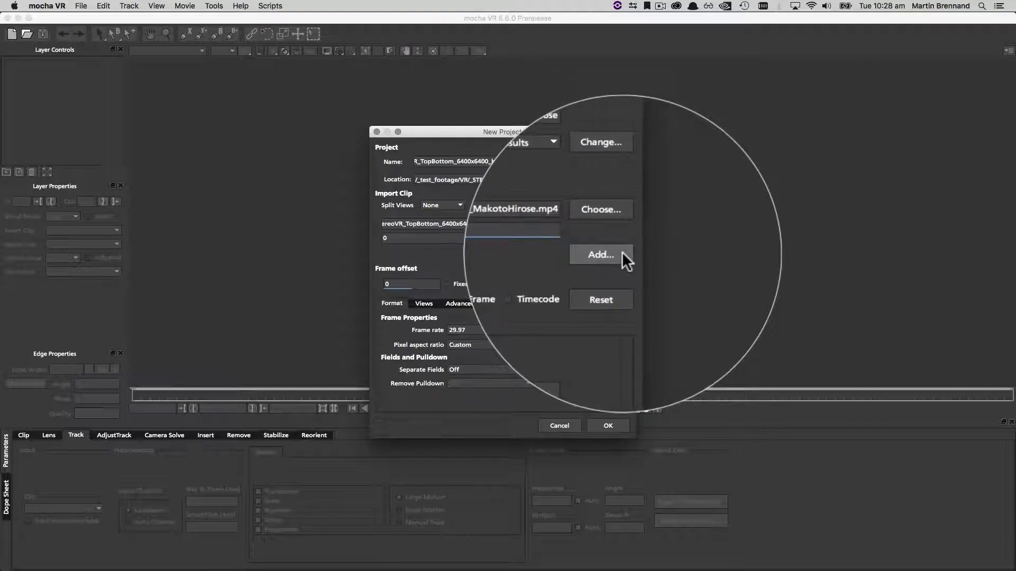
# - Choose Top/Bottom for Split Views and show the project's Views settings
pyautogui.click(447, 205)
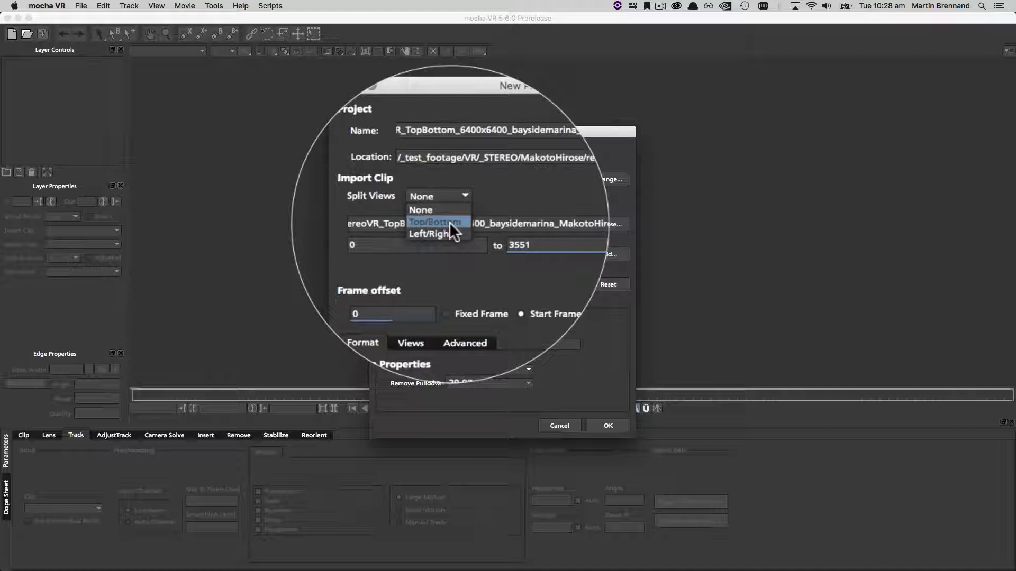
pyautogui.click(449, 222)
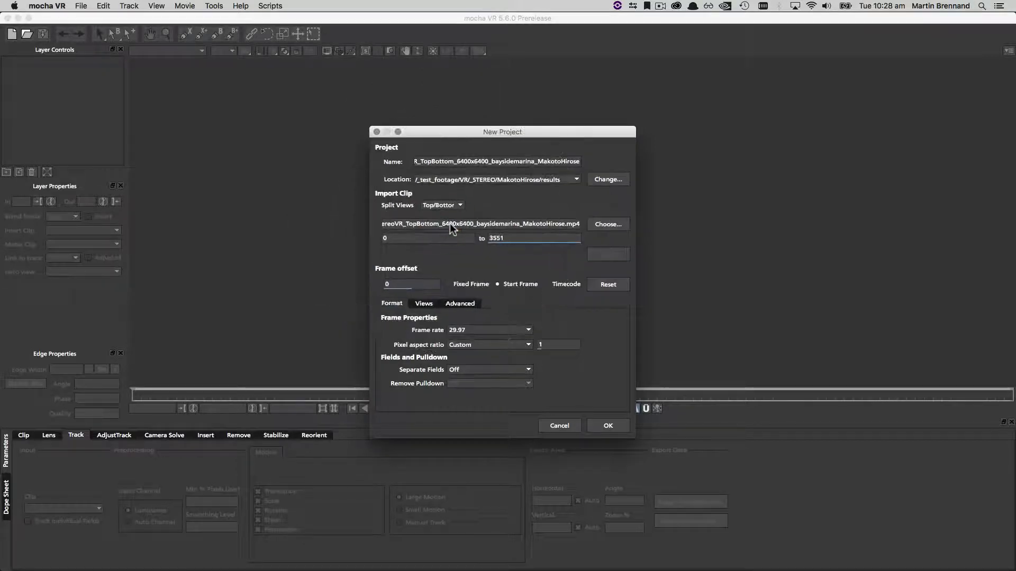
pyautogui.click(423, 305)
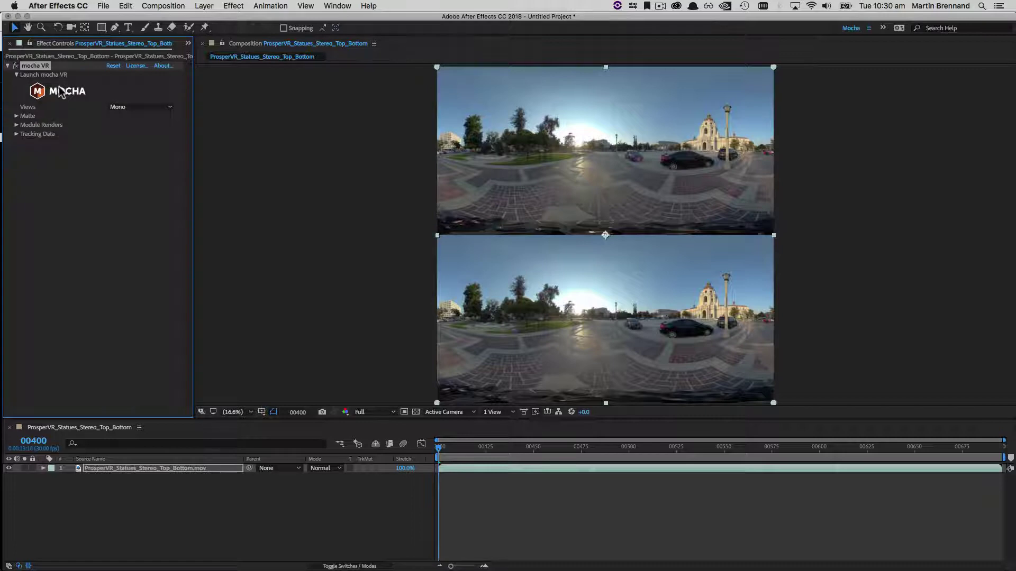
# - Set the mocha VR effect's Views layout to Top/Bottom
pyautogui.click(165, 108)
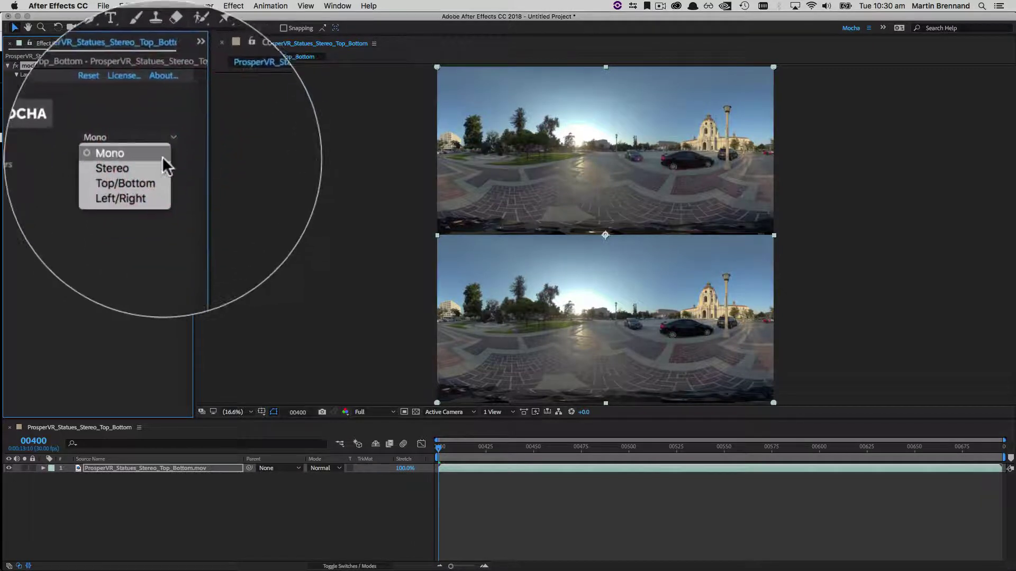
pyautogui.click(159, 128)
pyautogui.click(165, 109)
pyautogui.click(158, 138)
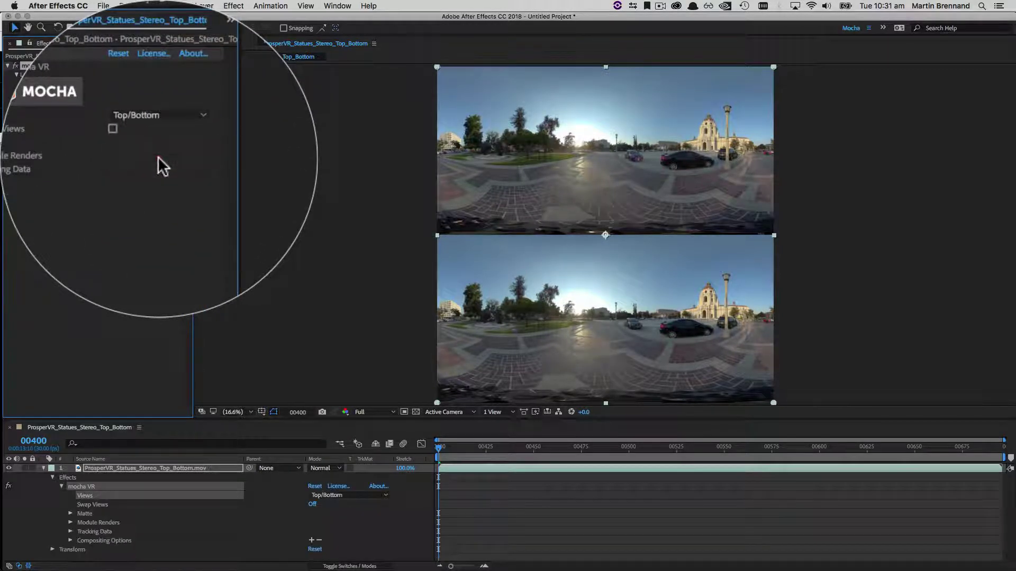
# - Launch the Mocha VR interface and toggle between the right-eye and left-eye views
pyautogui.click(69, 93)
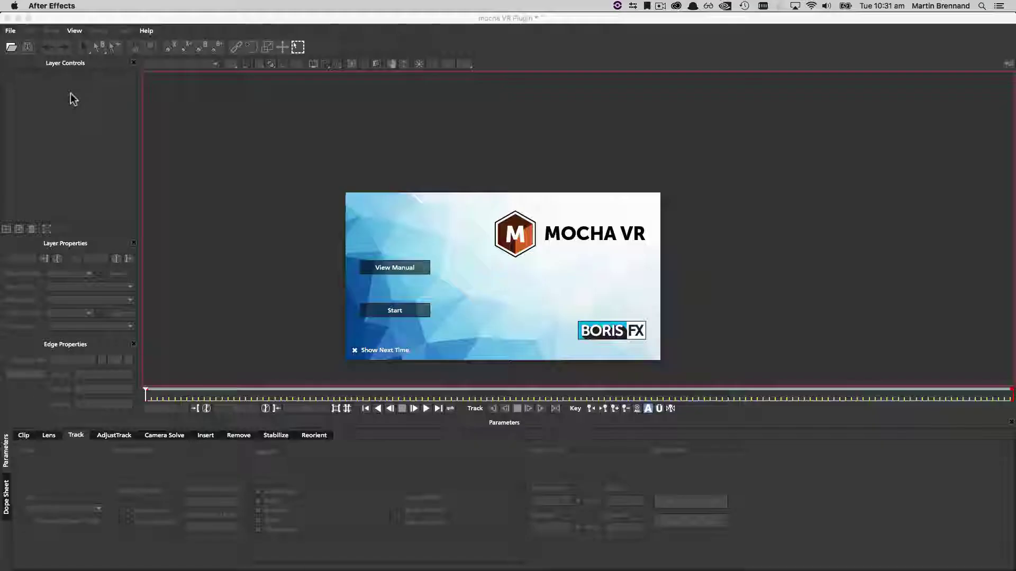
pyautogui.click(245, 64)
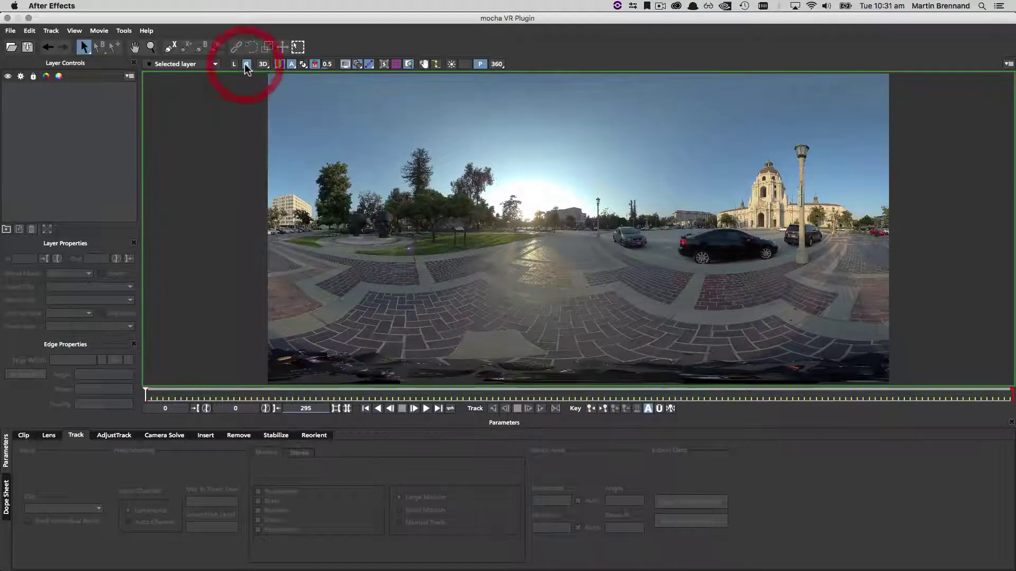
pyautogui.click(245, 65)
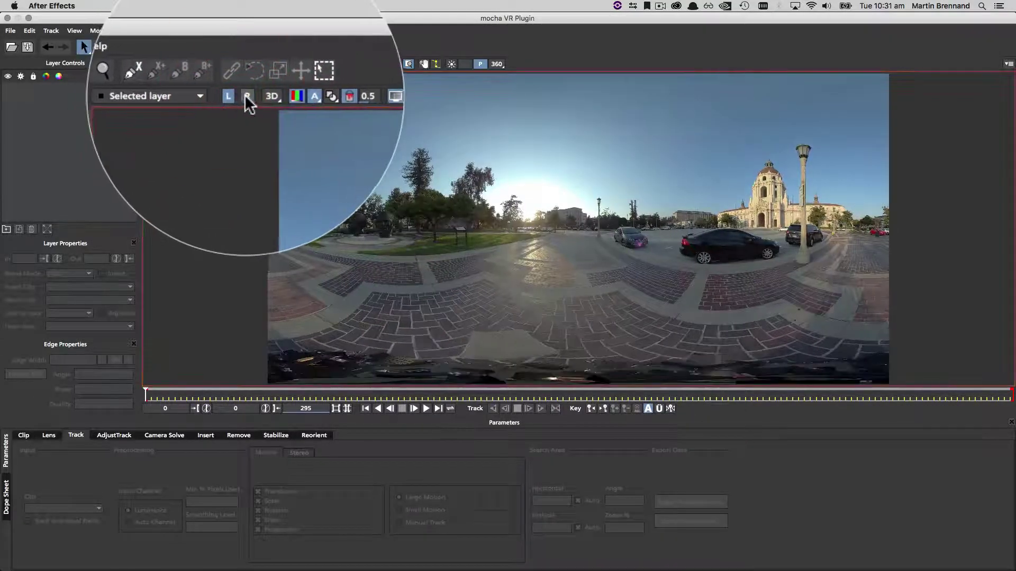
pyautogui.click(245, 64)
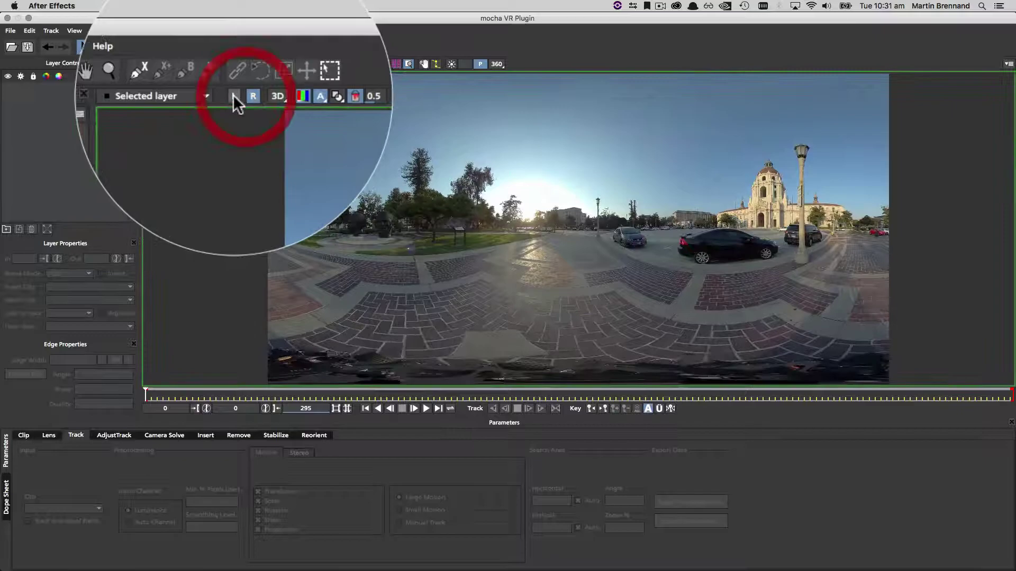
pyautogui.click(245, 64)
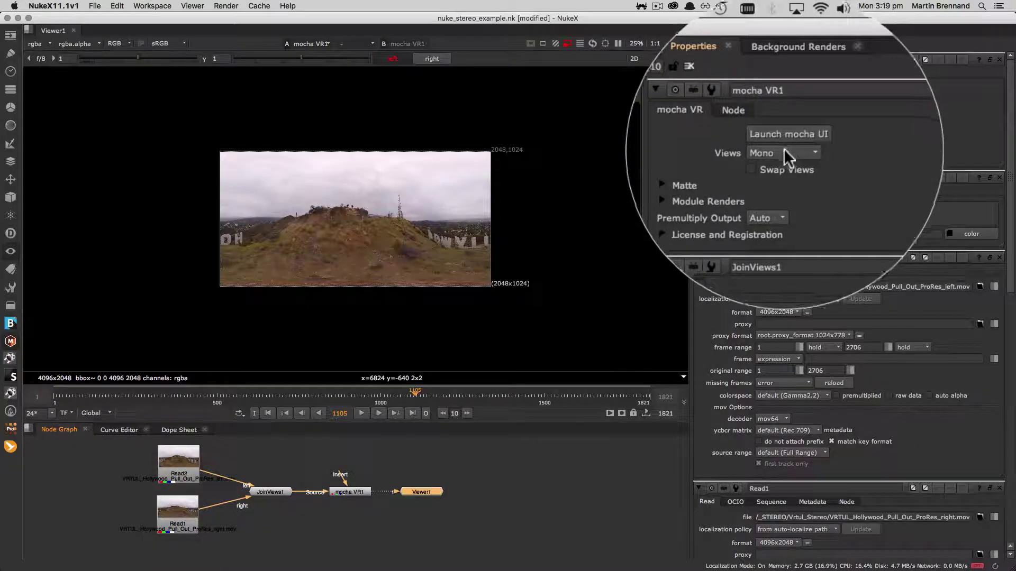
# - Set the mocha VR1 node's Views to Stereo and launch the Mocha UI on the hillside clip
pyautogui.click(789, 155)
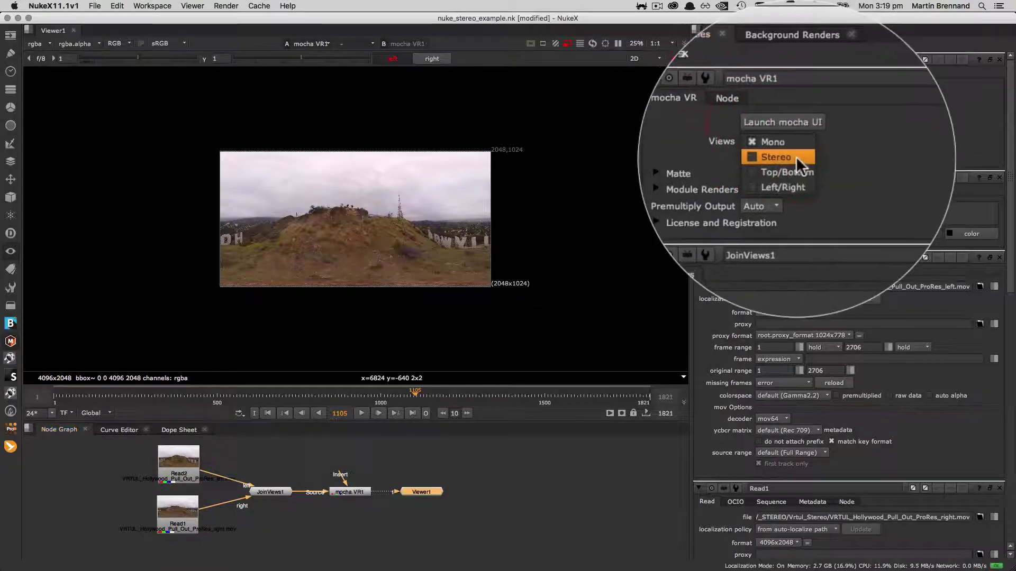
pyautogui.click(784, 158)
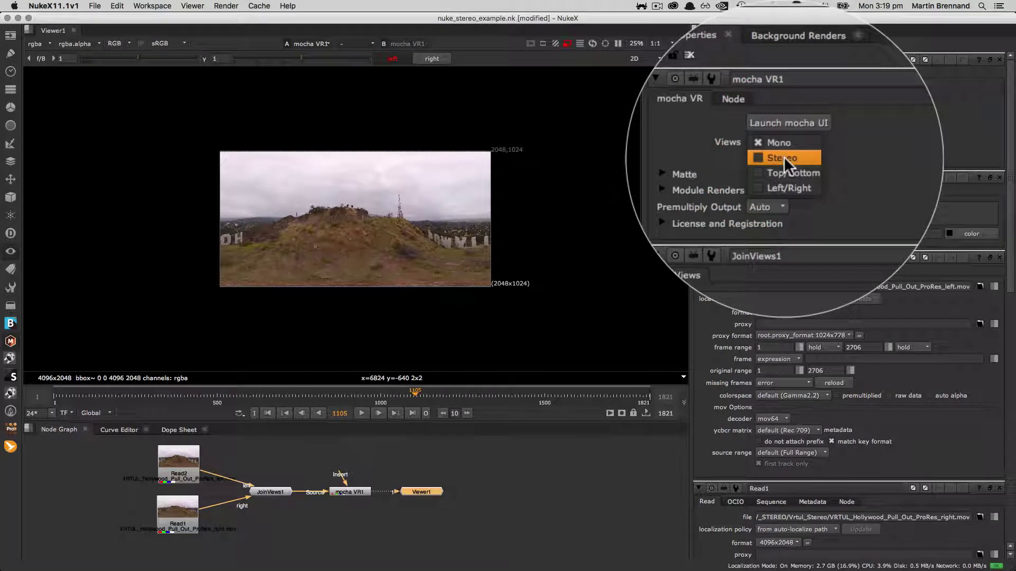
pyautogui.click(784, 113)
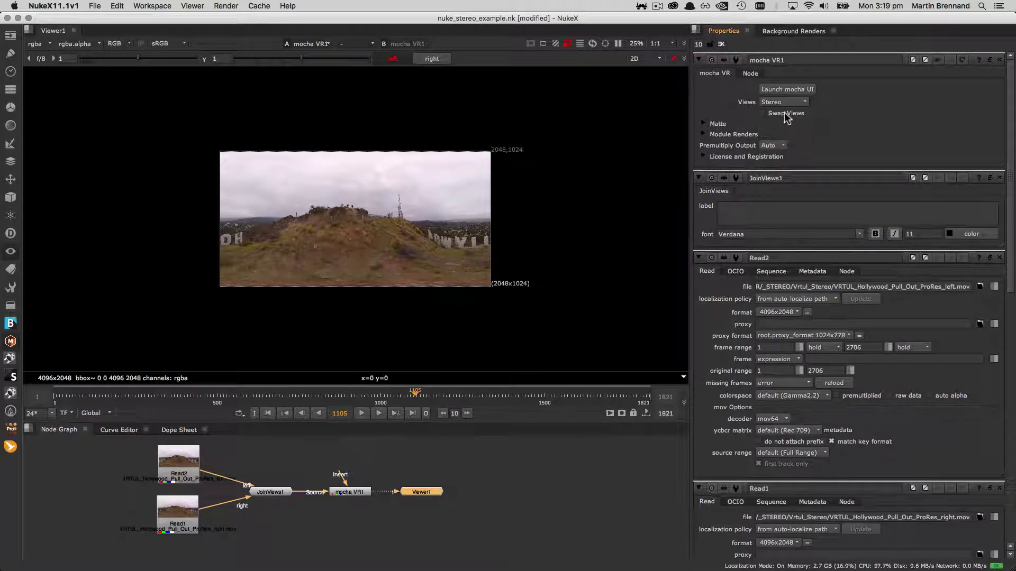
pyautogui.click(782, 90)
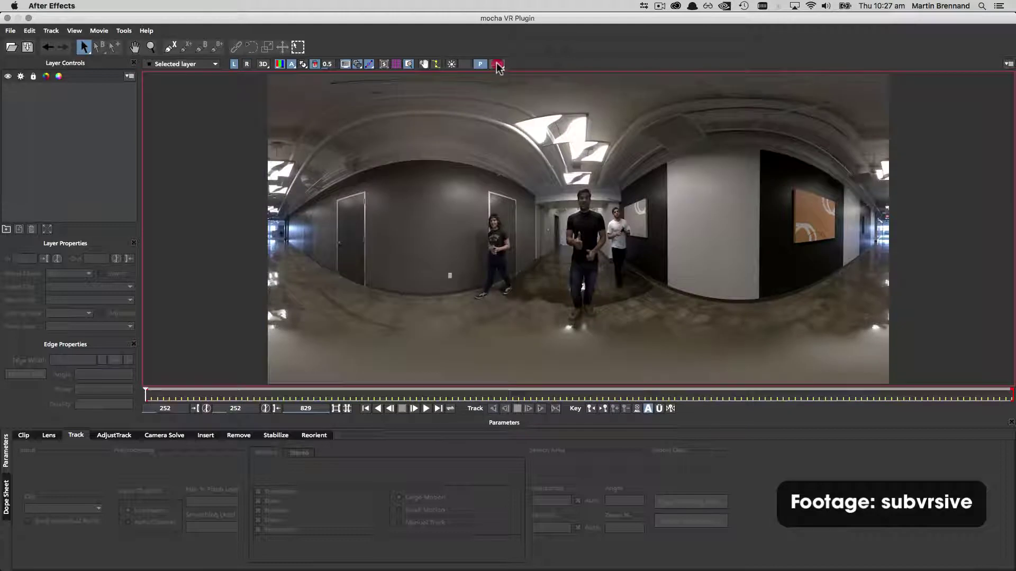
# - Switch the 360 viewer to the Back view and turn it toward the painting
pyautogui.click(497, 65)
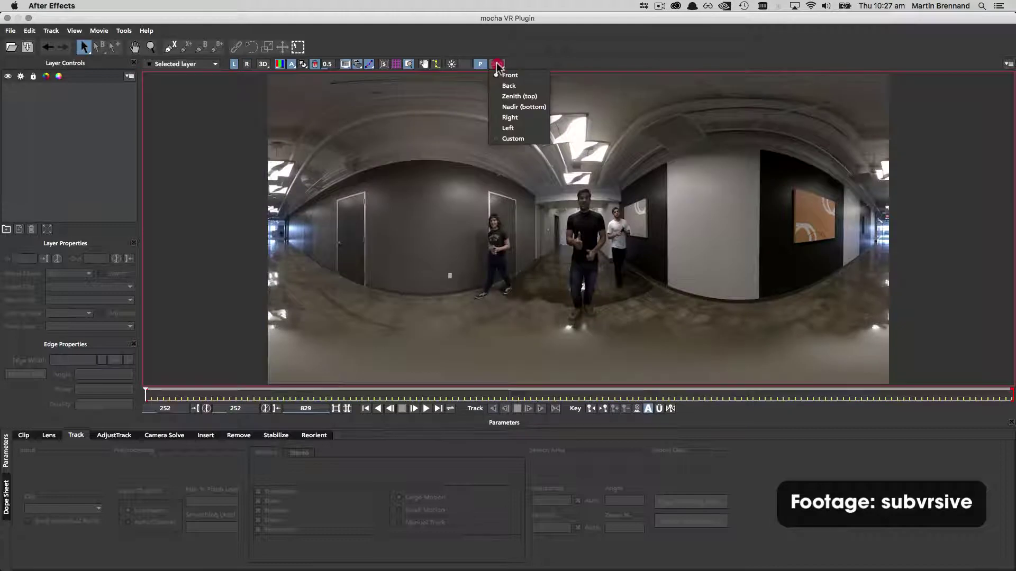
pyautogui.click(500, 86)
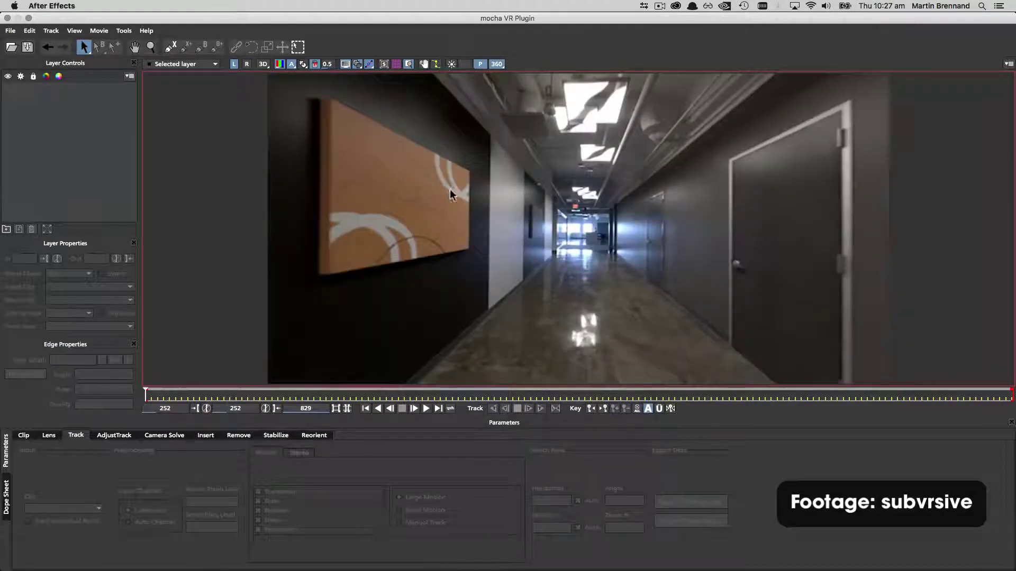
pyautogui.moveTo(450, 194); pyautogui.dragTo(544, 192)
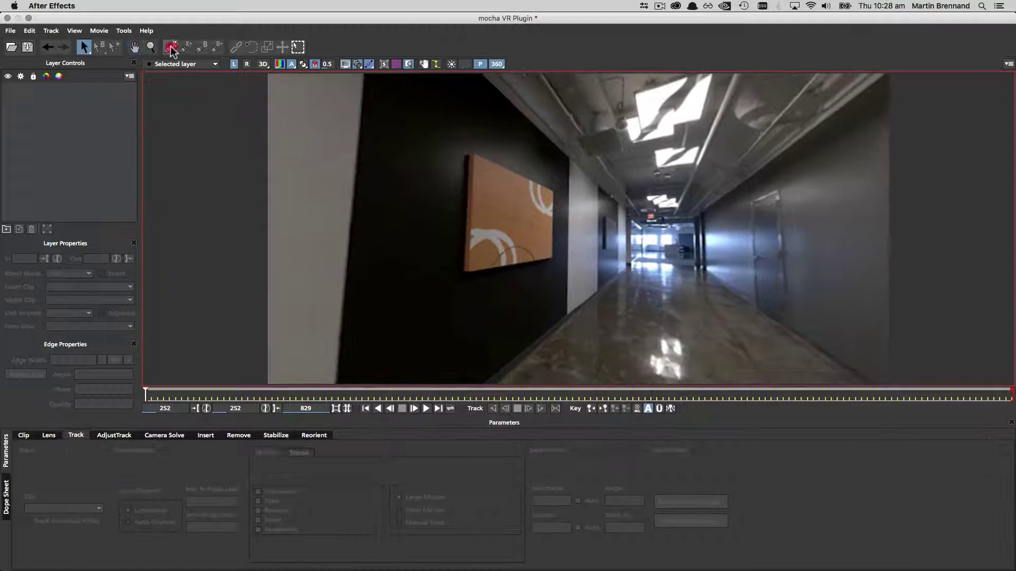
# - Close an X-spline around the painting and stretch its surface grid across the wall
pyautogui.click(170, 47)
pyautogui.click(559, 189)
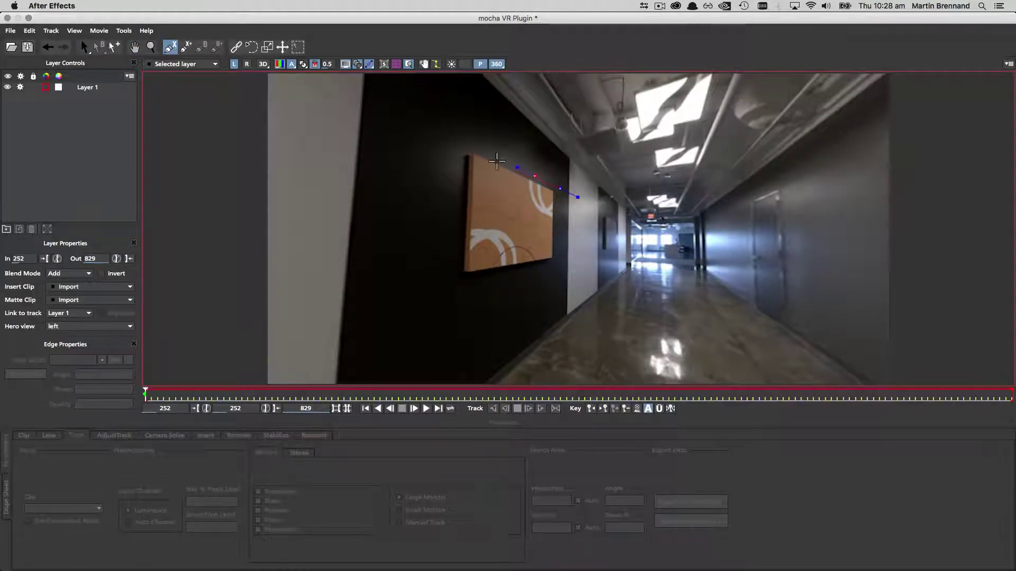
pyautogui.click(558, 264)
pyautogui.rightClick(558, 264)
pyautogui.click(396, 64)
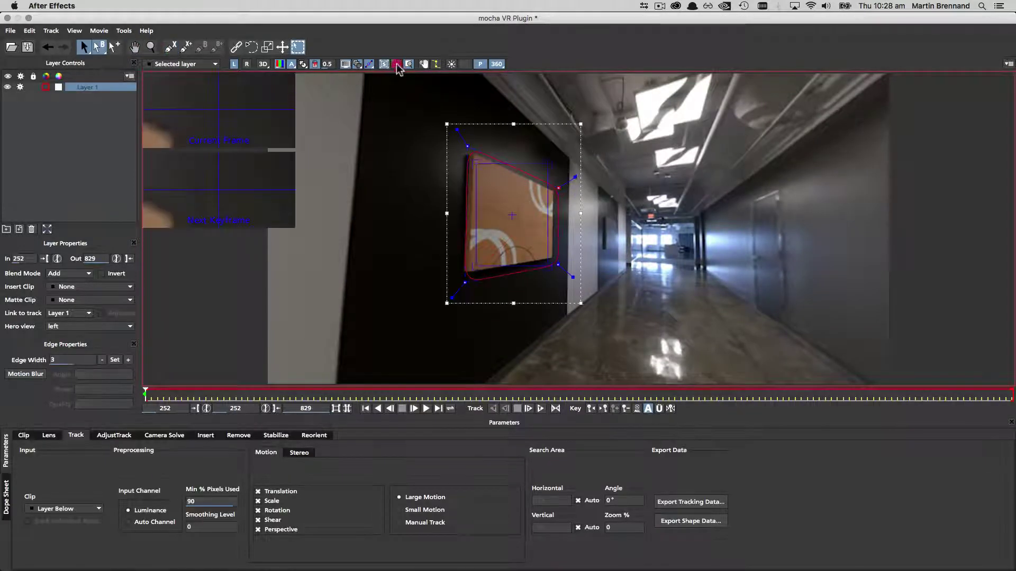
pyautogui.moveTo(500, 279); pyautogui.dragTo(556, 189)
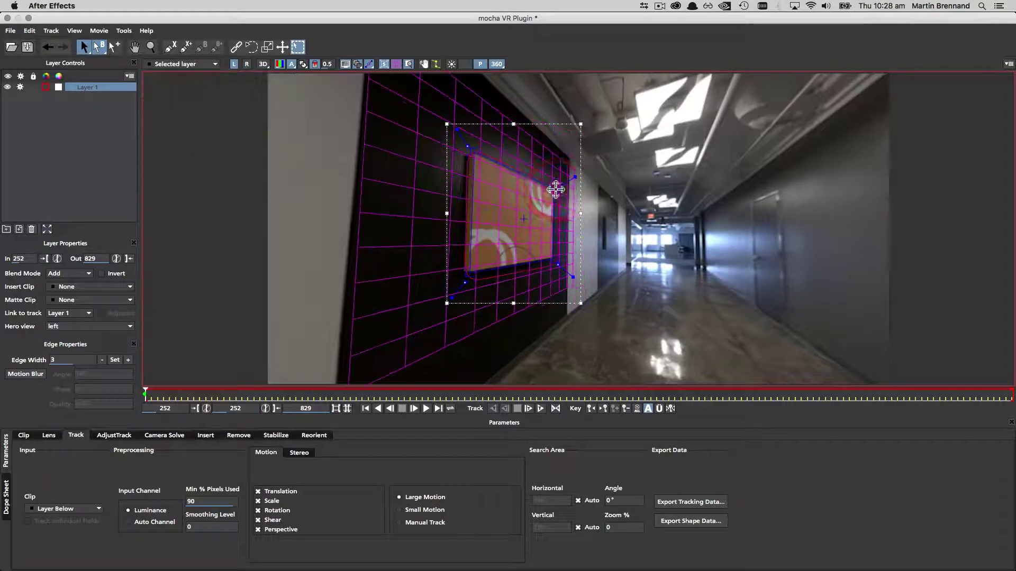
pyautogui.click(248, 64)
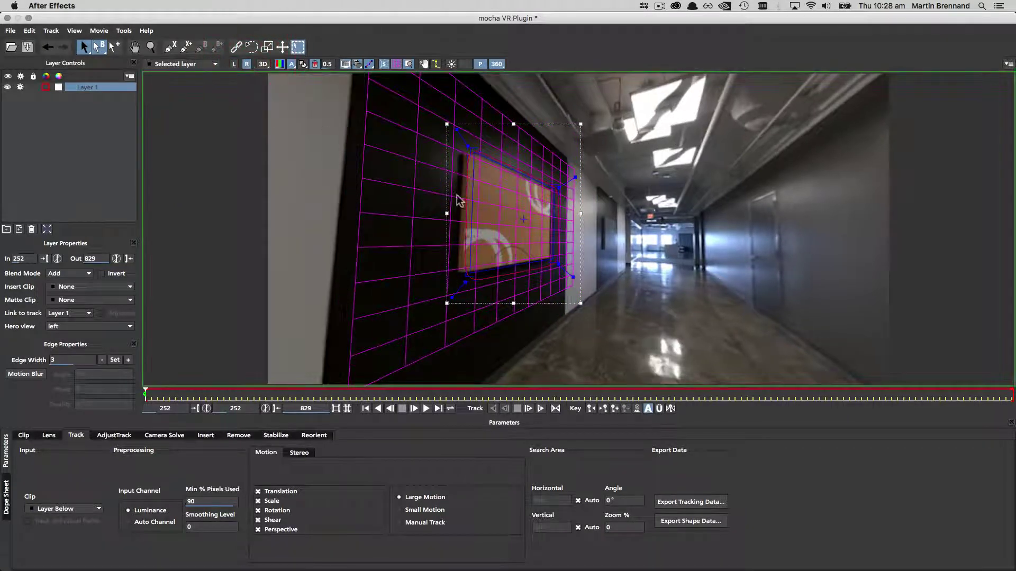
# - Track the wall panel forward across all views, checking the track in each eye
pyautogui.click(233, 64)
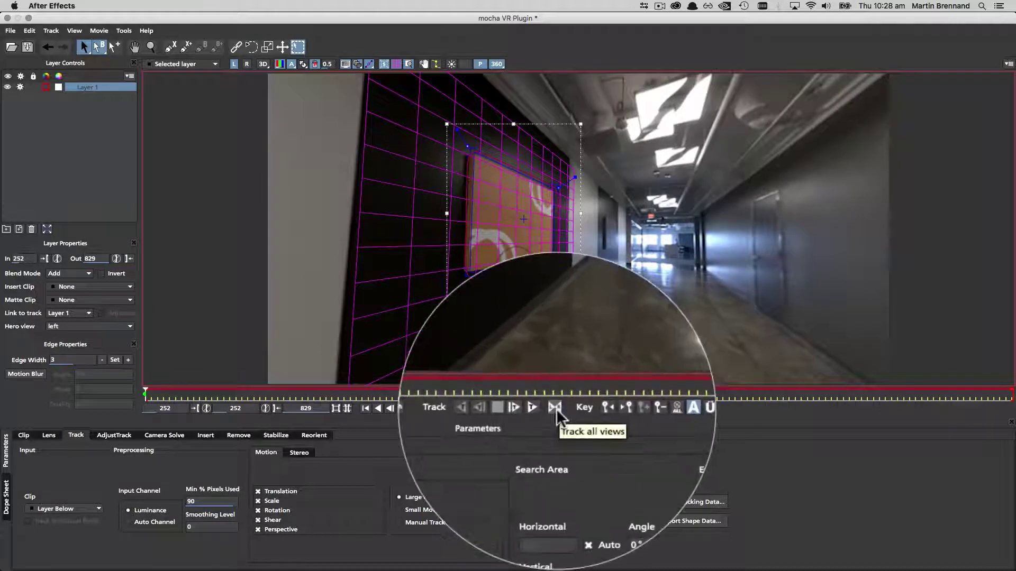
pyautogui.click(556, 409)
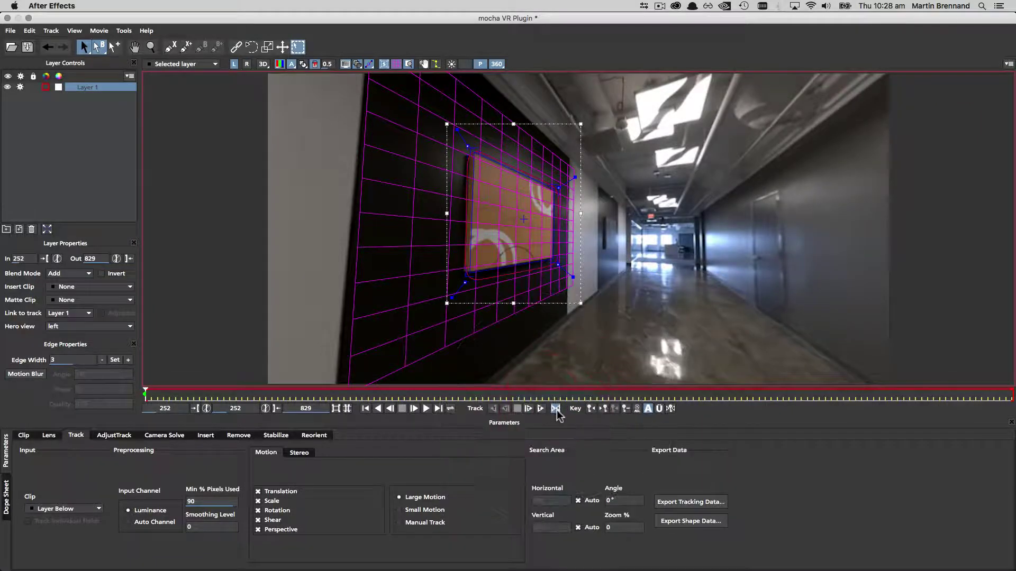
pyautogui.click(540, 409)
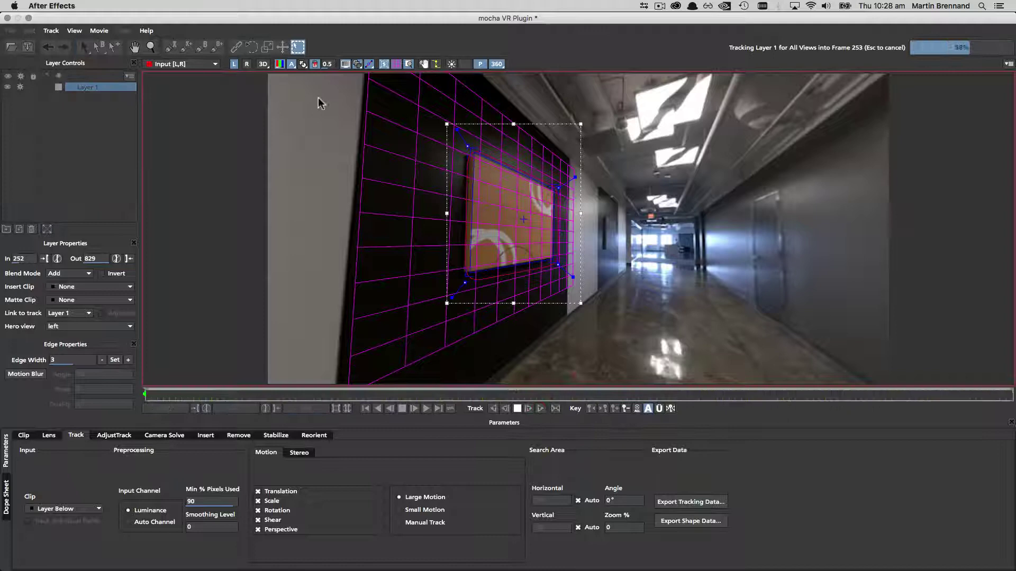
pyautogui.click(247, 64)
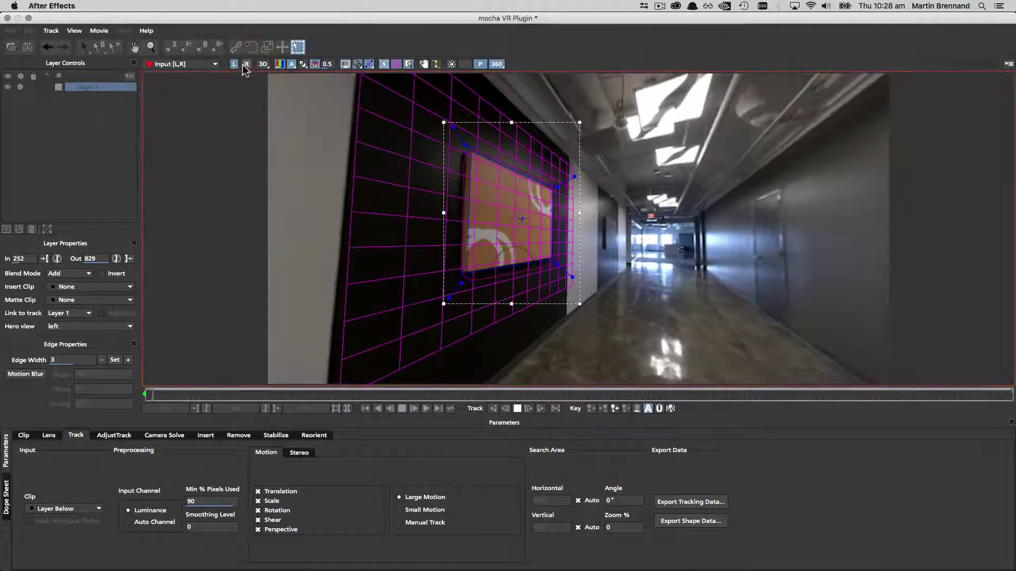
pyautogui.click(233, 65)
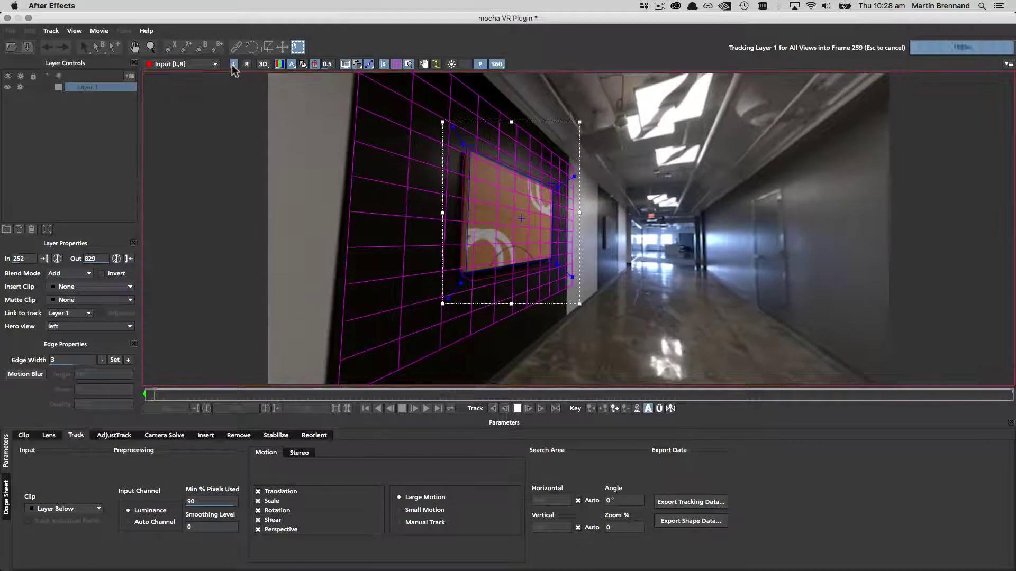
pyautogui.click(245, 67)
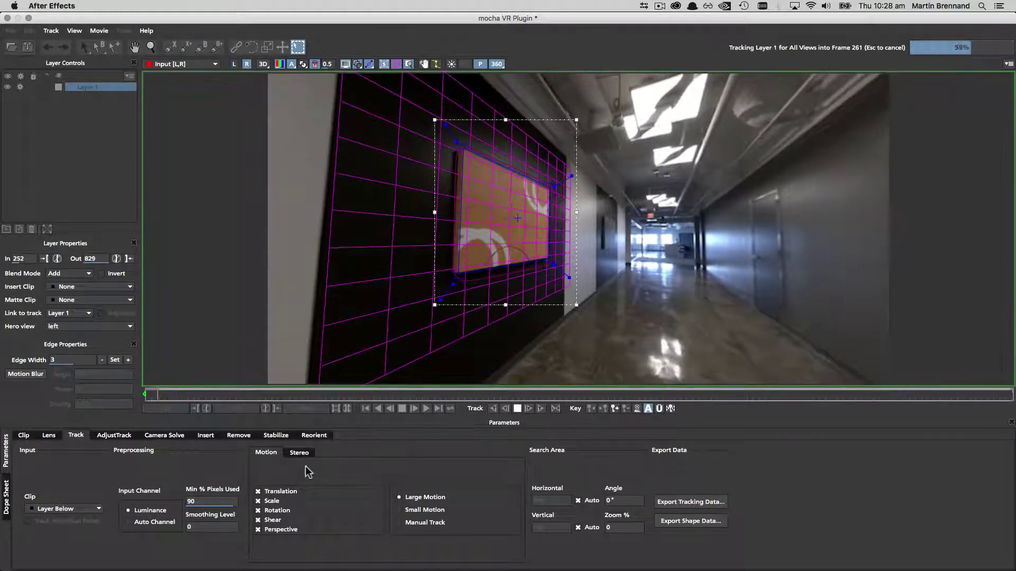
pyautogui.click(296, 454)
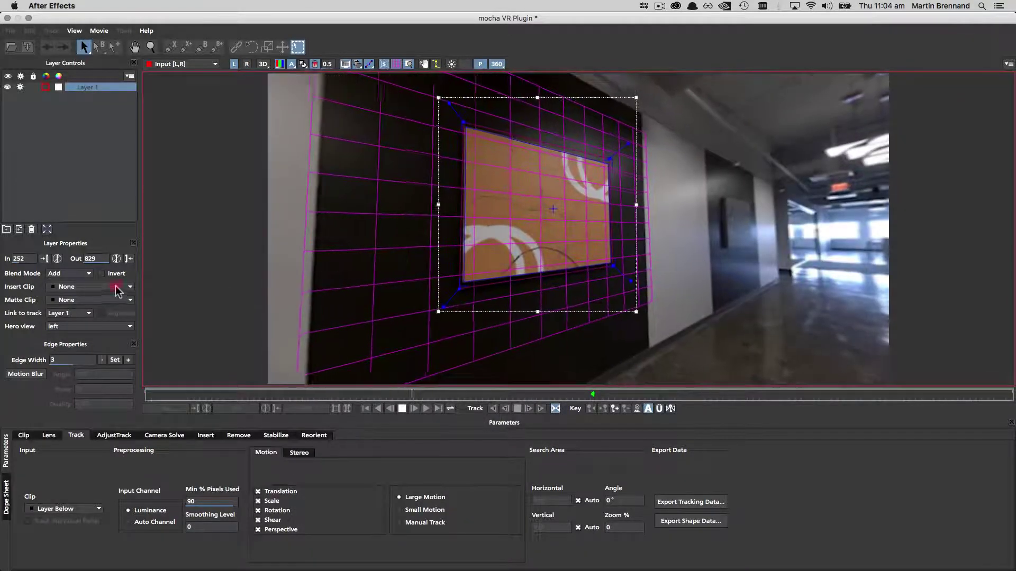
# - Set Insert Clip to Logo and view the insert in the right eye
pyautogui.click(116, 286)
pyautogui.click(117, 327)
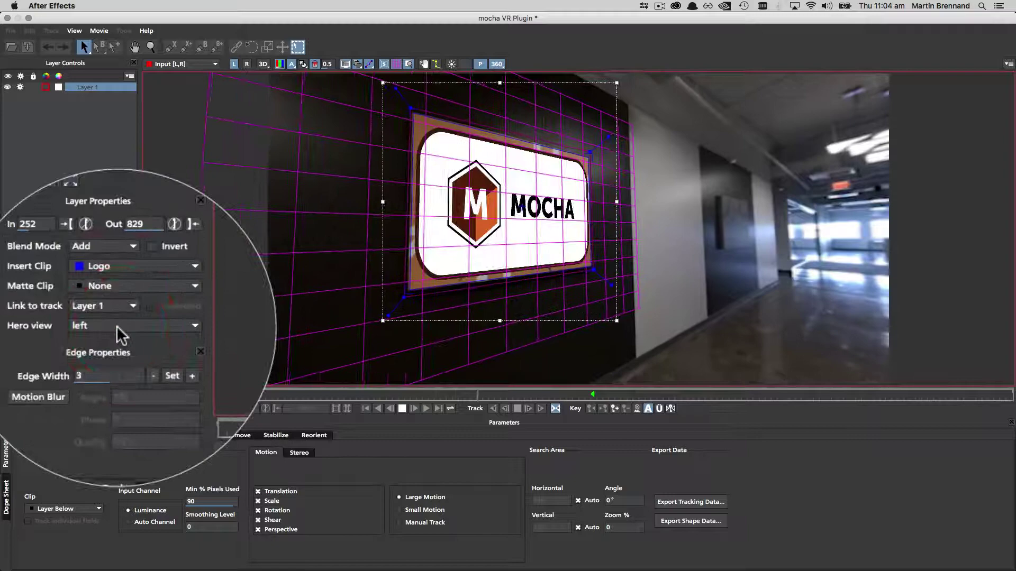
pyautogui.click(247, 64)
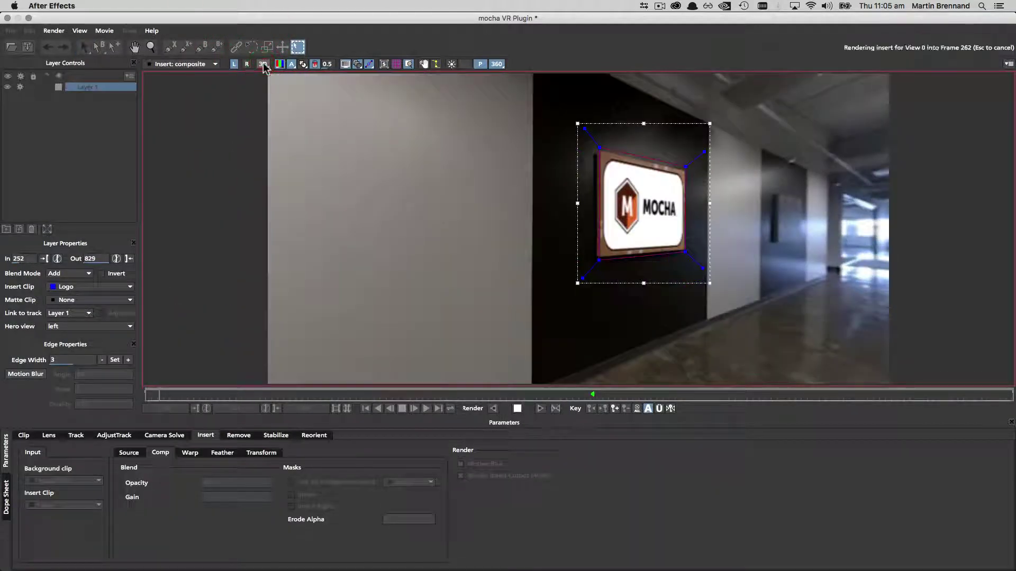
# - Preview the logo insert as a Red/Cyan anaglyph, then return to a single-eye view
pyautogui.click(264, 64)
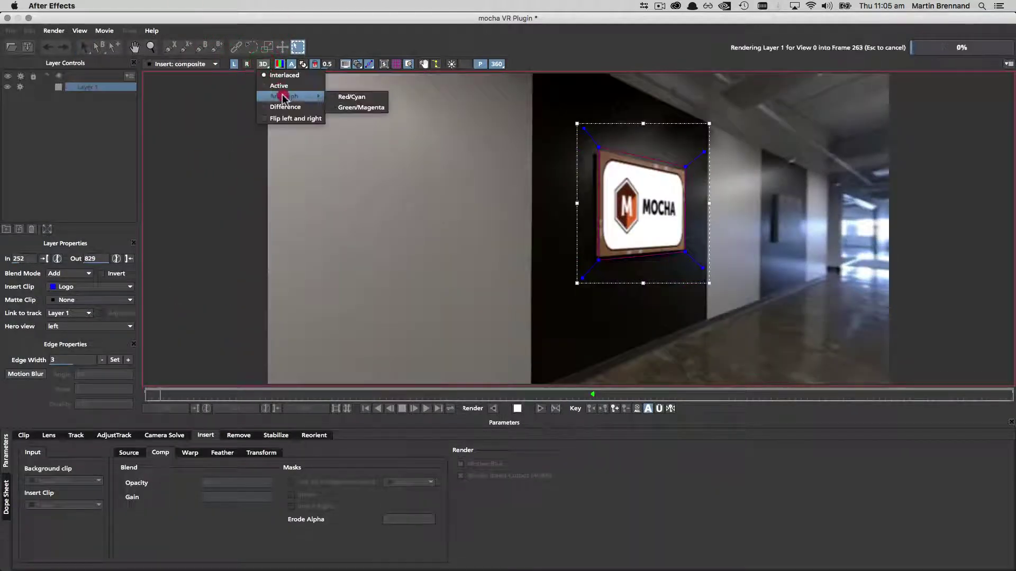
pyautogui.click(312, 100)
pyautogui.click(263, 64)
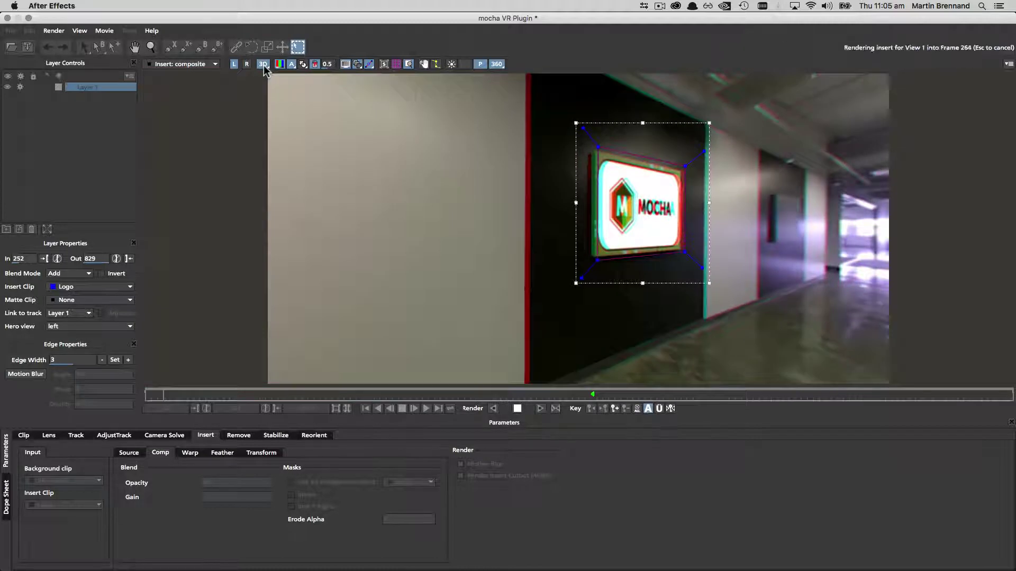
pyautogui.click(264, 64)
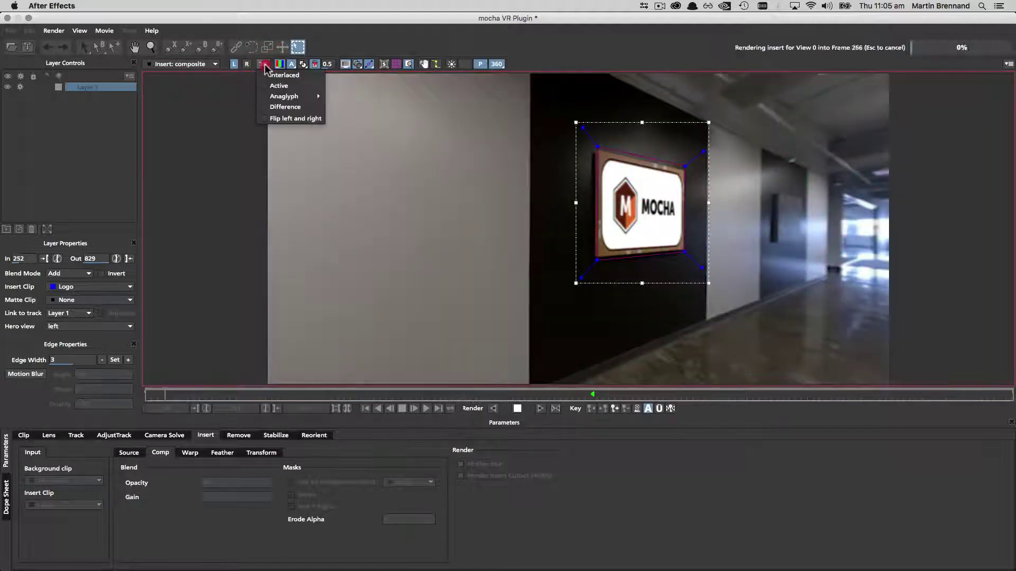
pyautogui.click(281, 111)
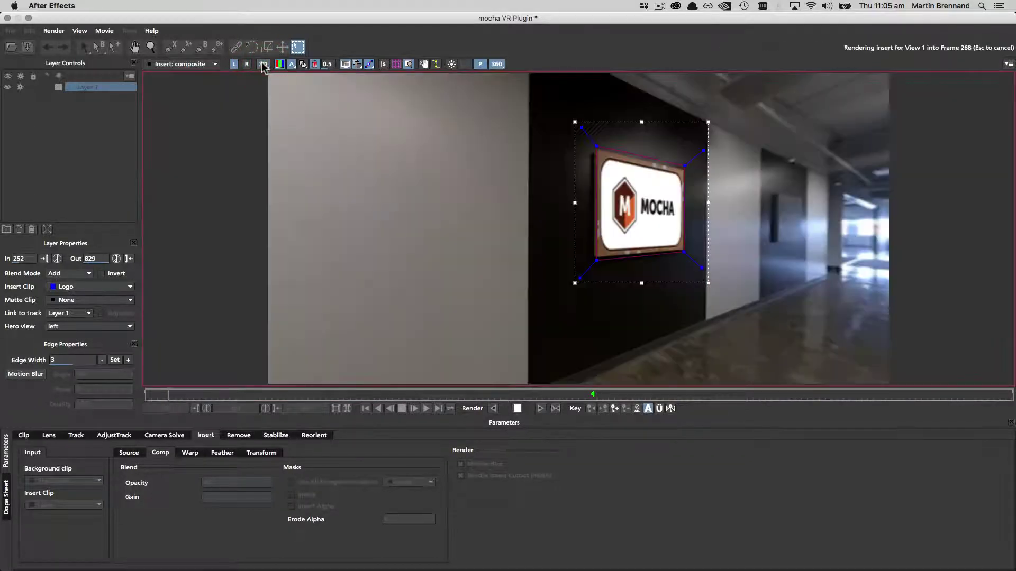
# - Exit Mocha VR and enable Module Renders with the module set to Insert: Cutout
pyautogui.click(9, 18)
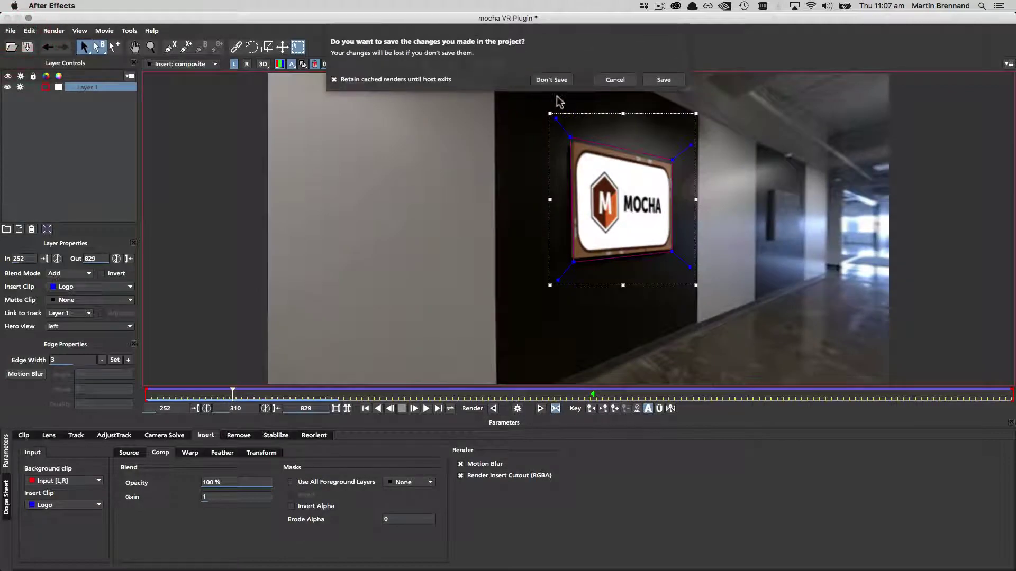
pyautogui.click(679, 81)
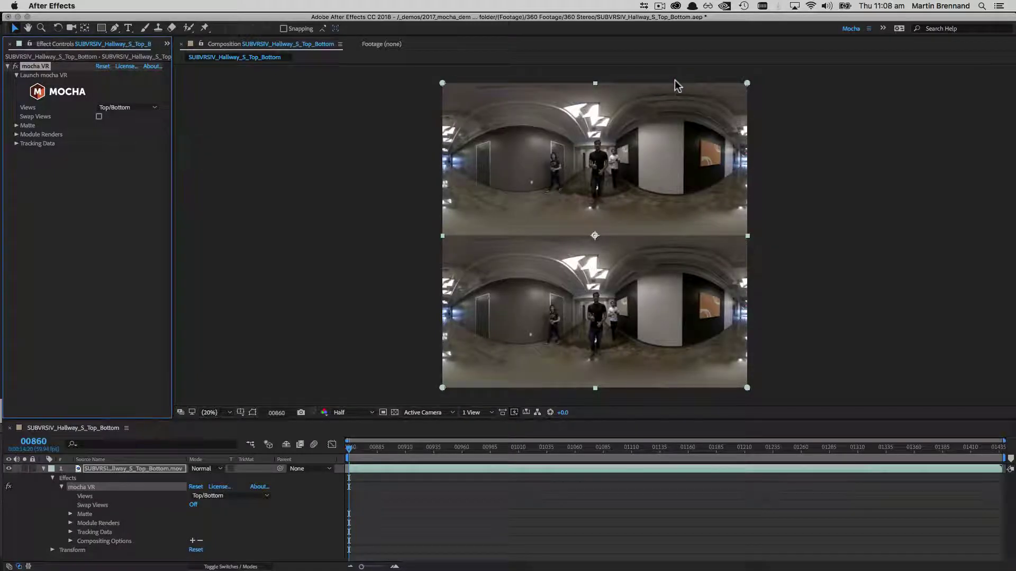
pyautogui.click(16, 134)
pyautogui.click(108, 152)
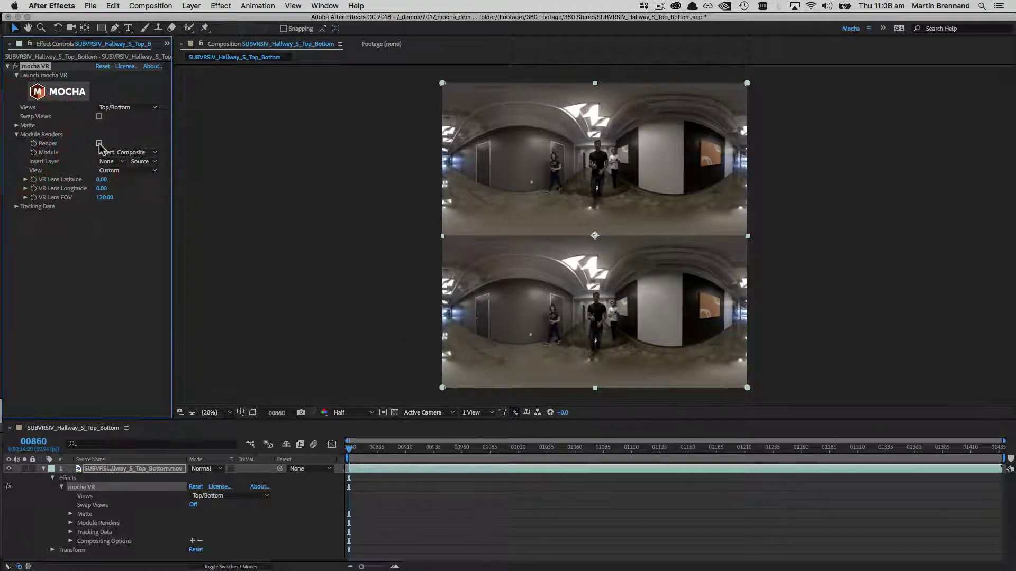
pyautogui.click(99, 143)
pyautogui.click(145, 152)
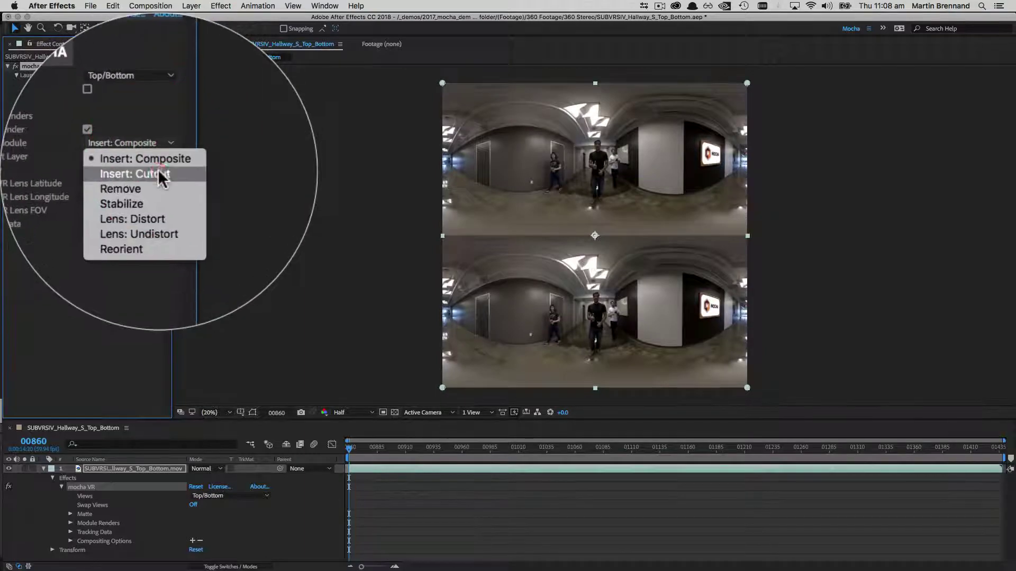
pyautogui.click(157, 170)
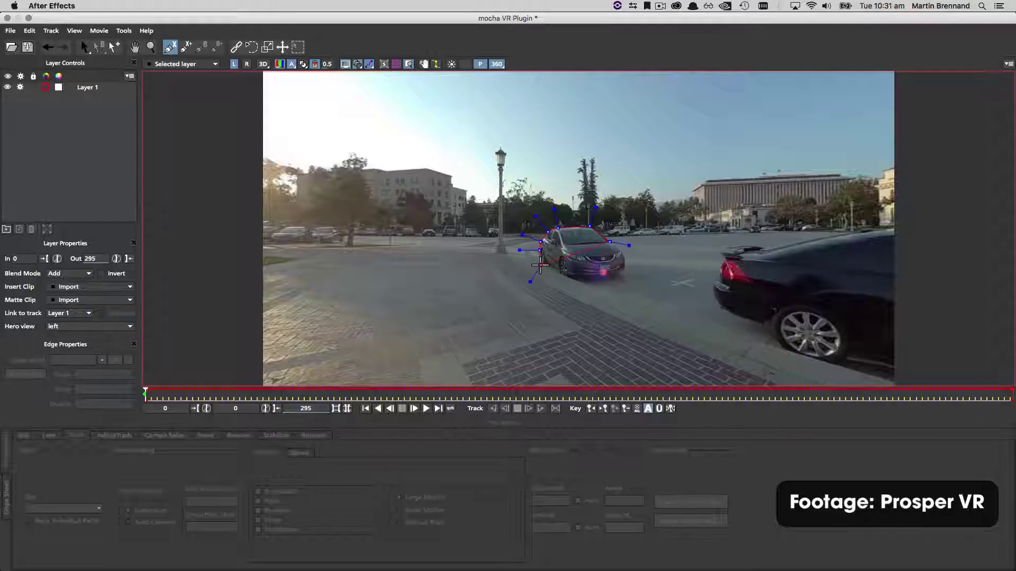
# - Close the car outline, adjust its handles, then try a forward track and undo it
pyautogui.rightClick(607, 270)
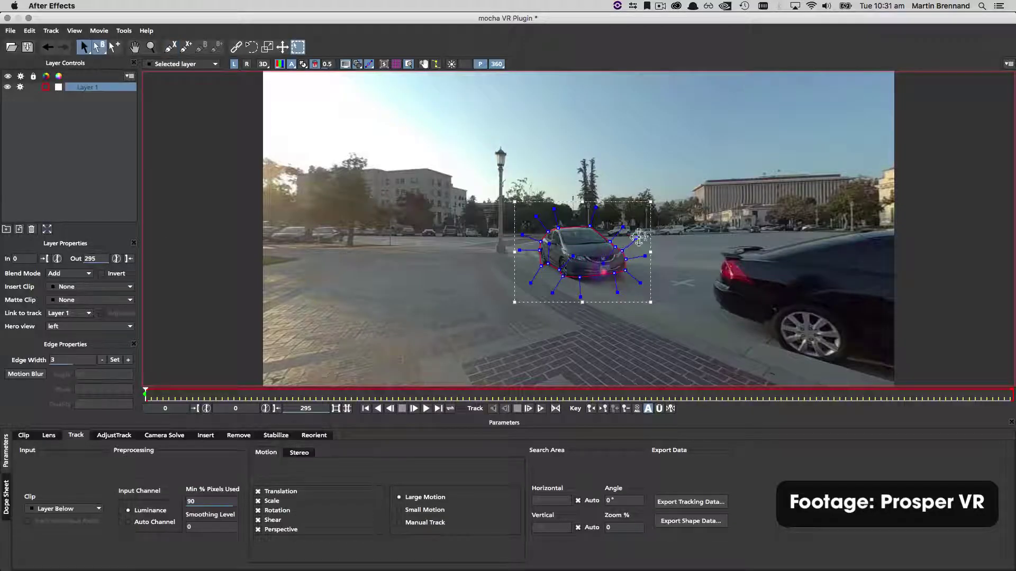
pyautogui.moveTo(636, 238); pyautogui.dragTo(634, 240)
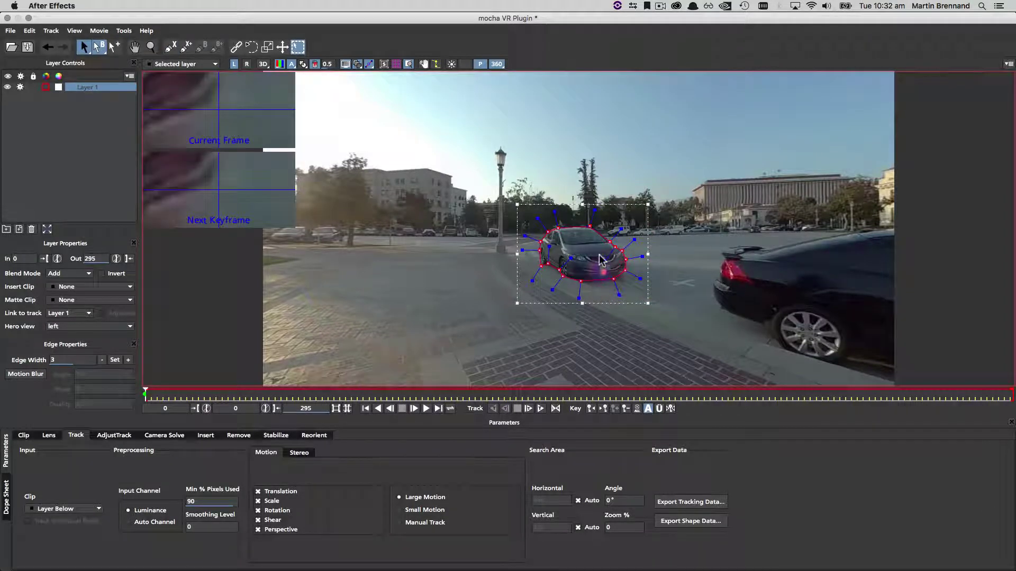
pyautogui.click(528, 408)
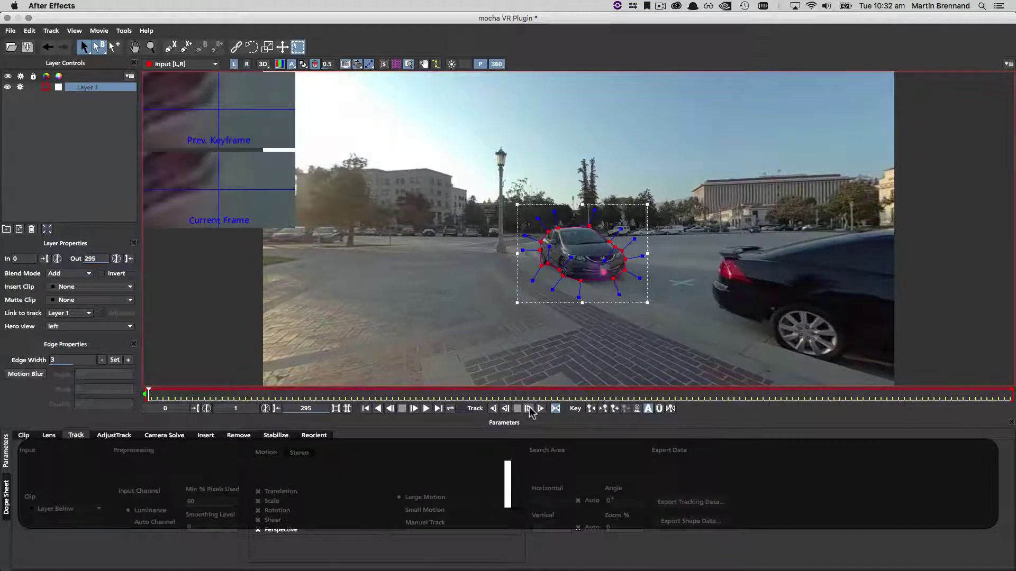
pyautogui.press('super+z')
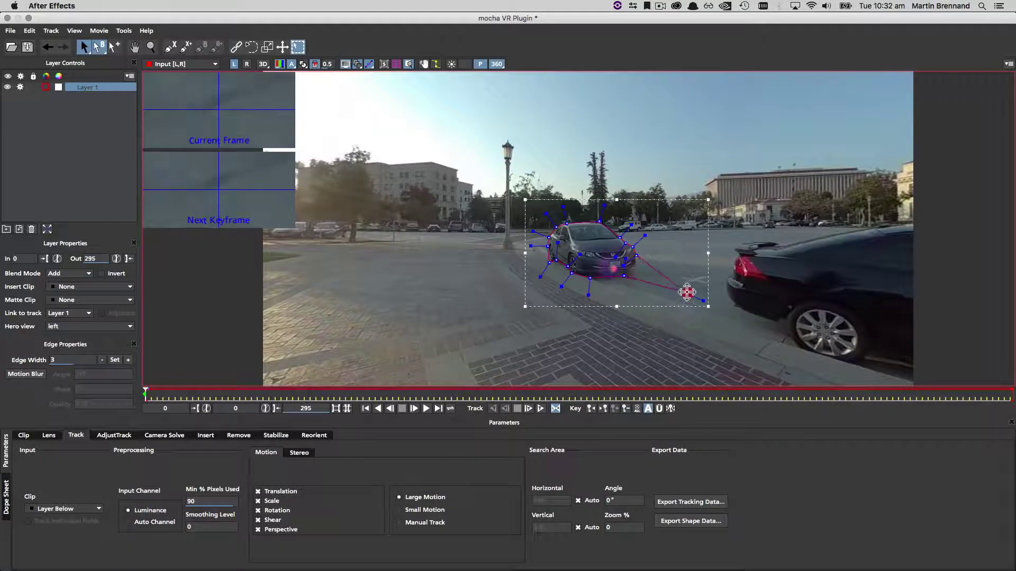
pyautogui.click(687, 292)
# - Undo the car shape change and pull its right point outward, comparing both eyes
pyautogui.click(246, 64)
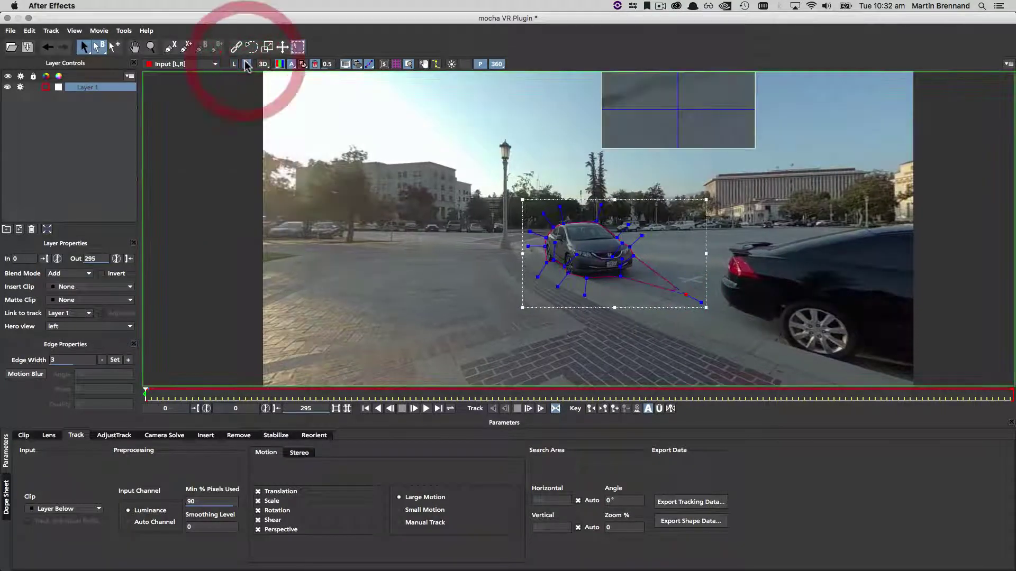
pyautogui.press('super+z')
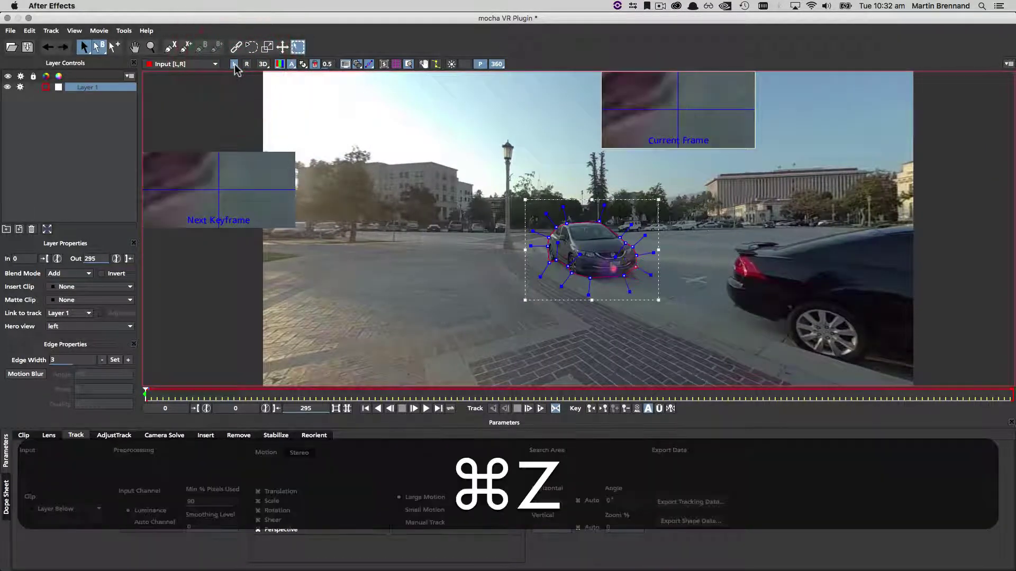
pyautogui.click(246, 64)
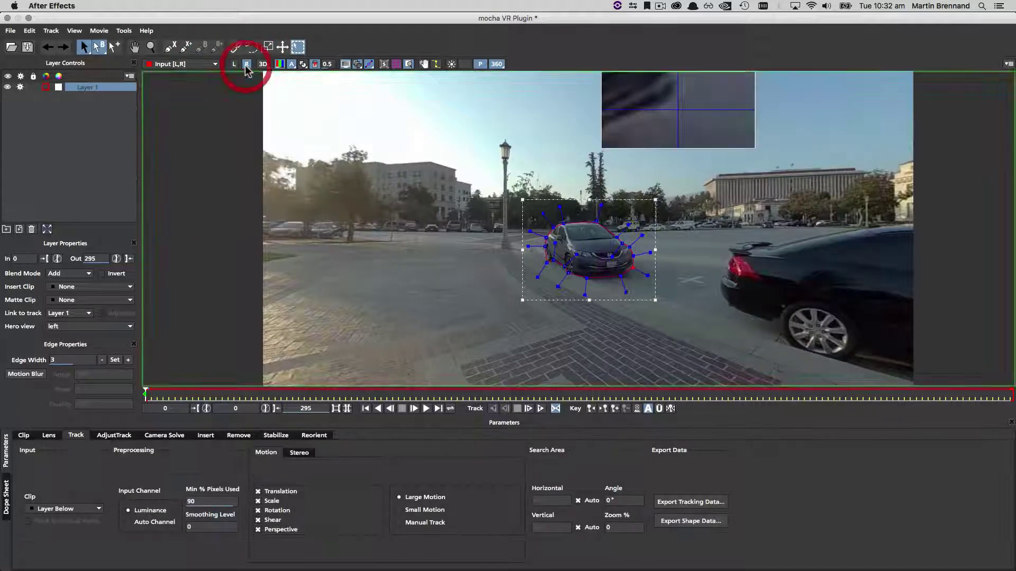
pyautogui.moveTo(636, 269); pyautogui.dragTo(673, 279)
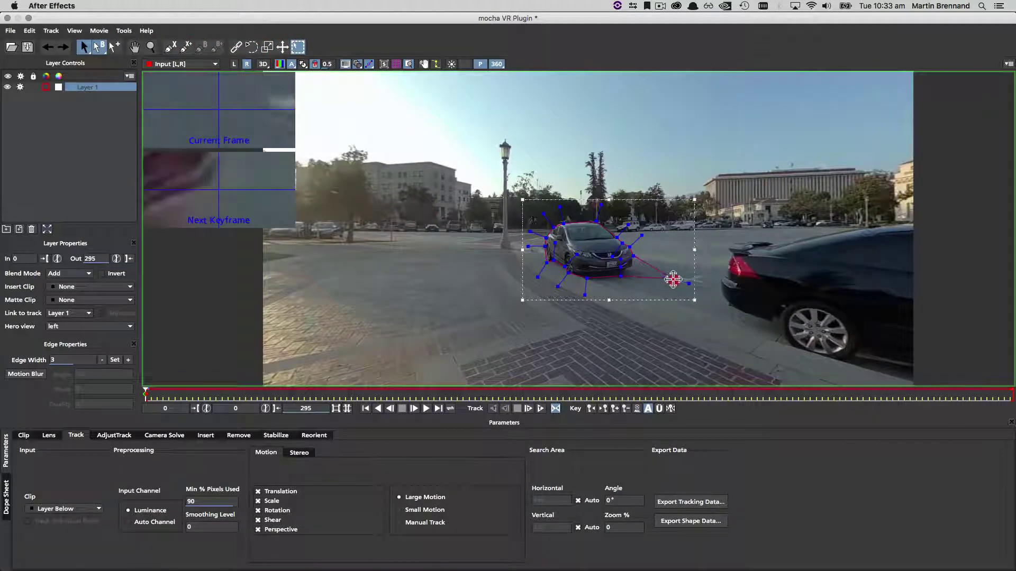
pyautogui.click(673, 279)
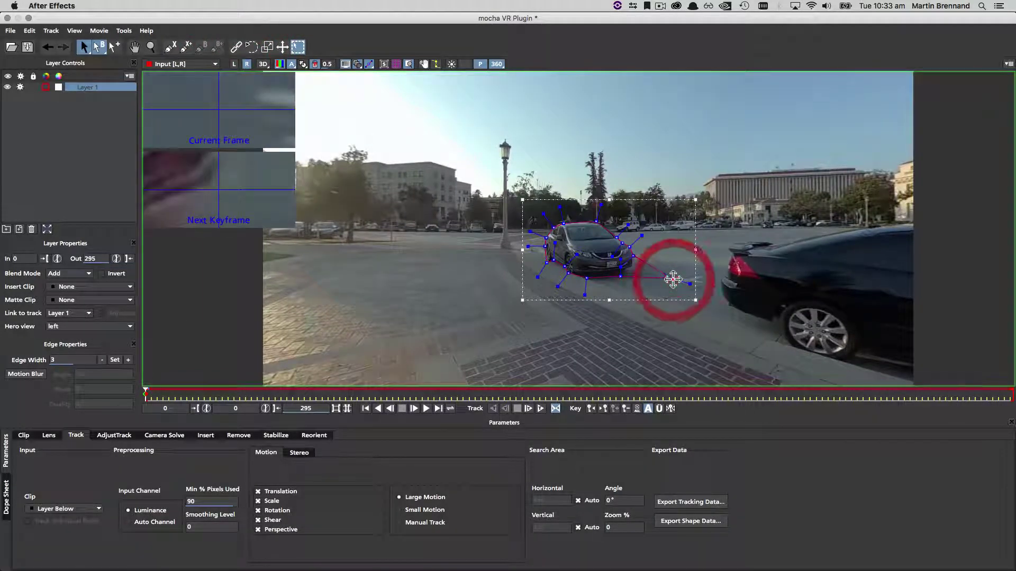
pyautogui.click(234, 64)
pyautogui.click(247, 64)
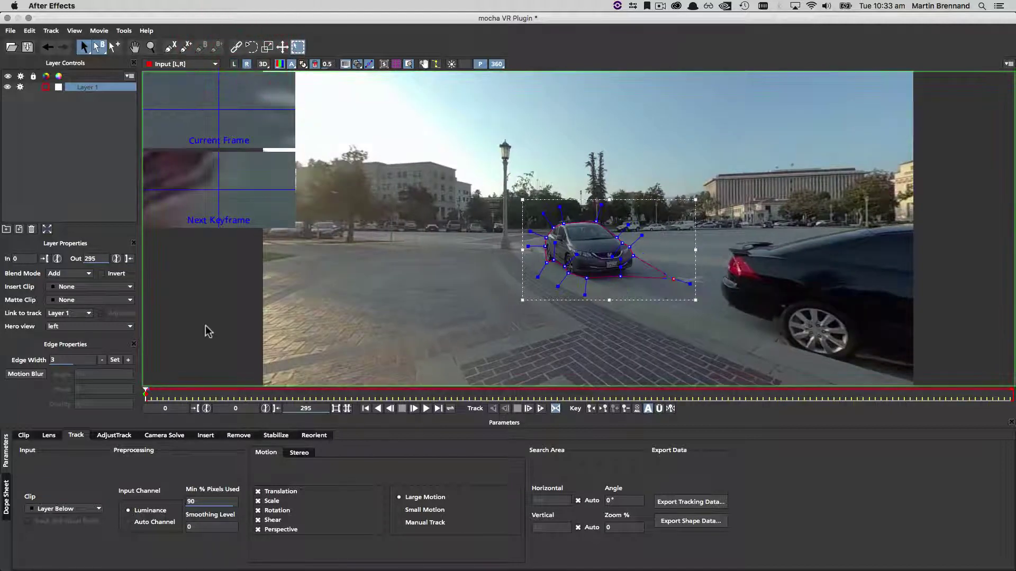
# - Scrub ahead to frame 10 to check the shape, then pan the footage in the viewer
pyautogui.moveTo(146, 394); pyautogui.dragTo(155, 395)
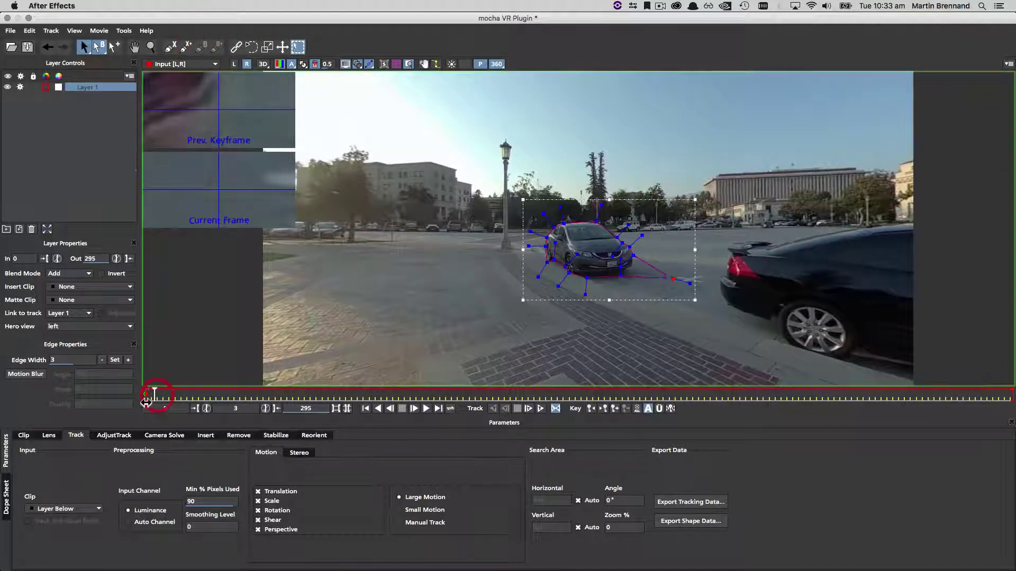
pyautogui.click(146, 401)
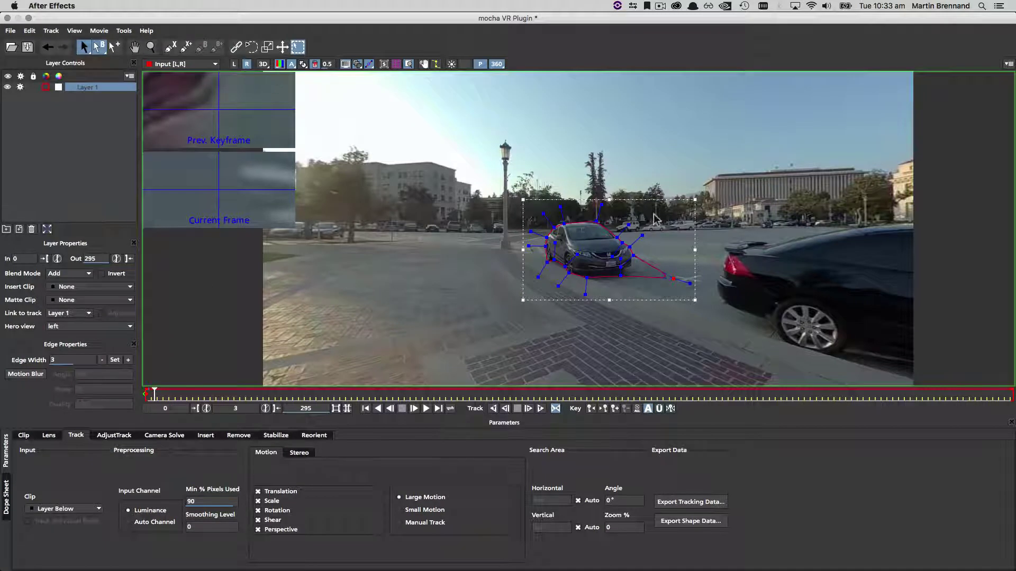
pyautogui.moveTo(155, 394); pyautogui.dragTo(175, 394)
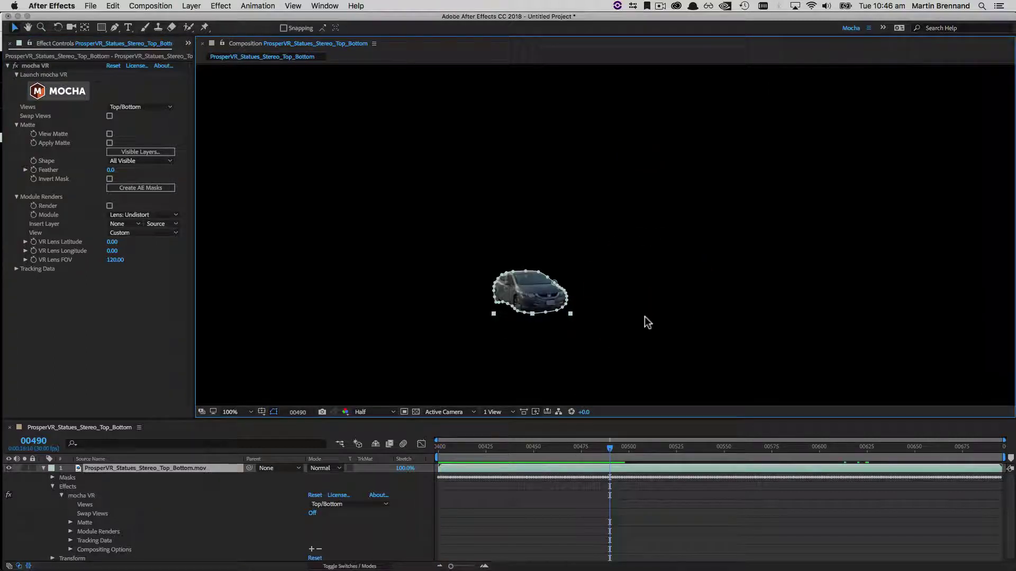
pyautogui.press('h')
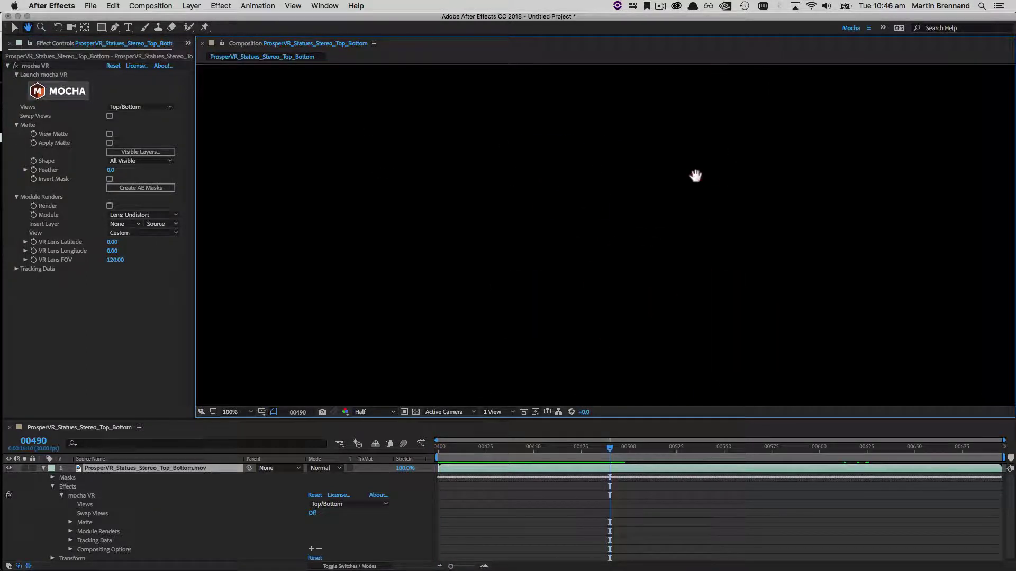
pyautogui.moveTo(714, 225); pyautogui.dragTo(680, 168)
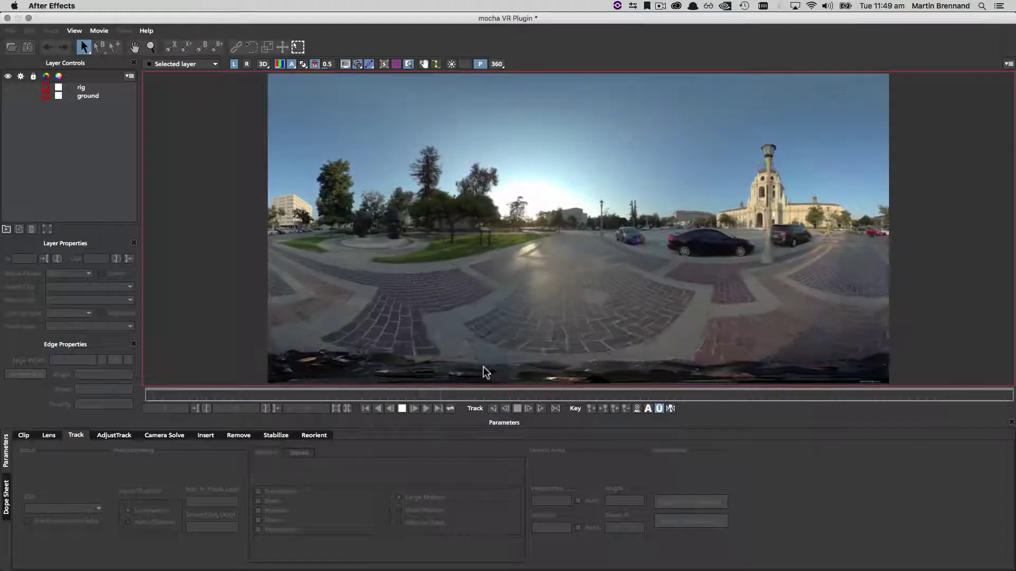
# - Switch the 360 view to Nadir (bottom) and stop playback
pyautogui.click(496, 64)
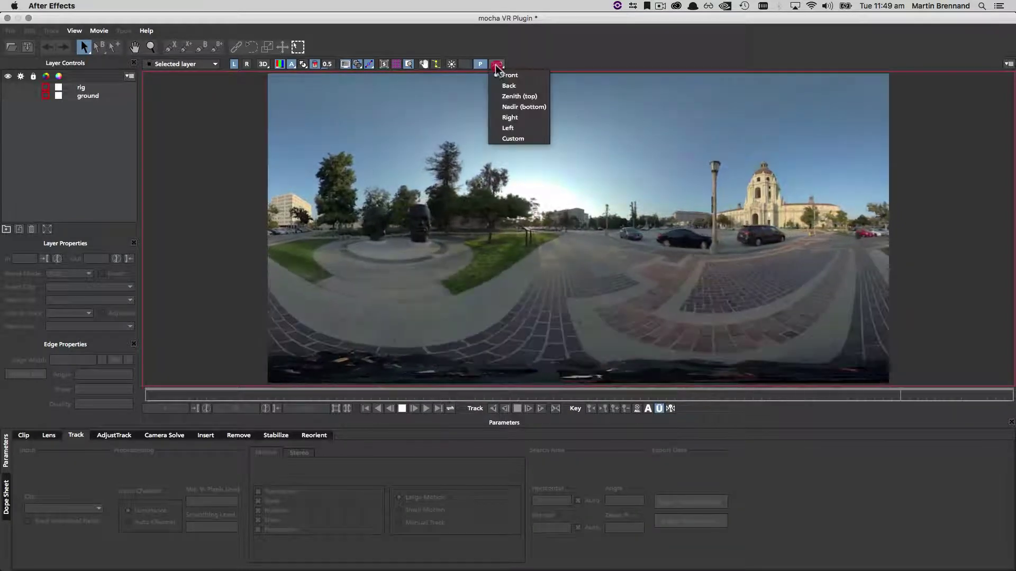
pyautogui.click(506, 107)
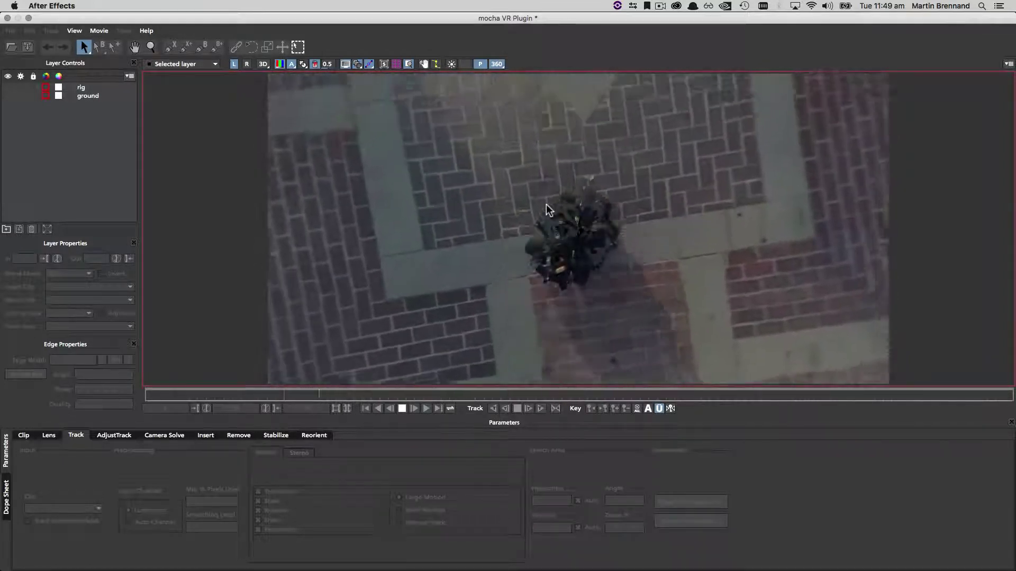
pyautogui.press('space')
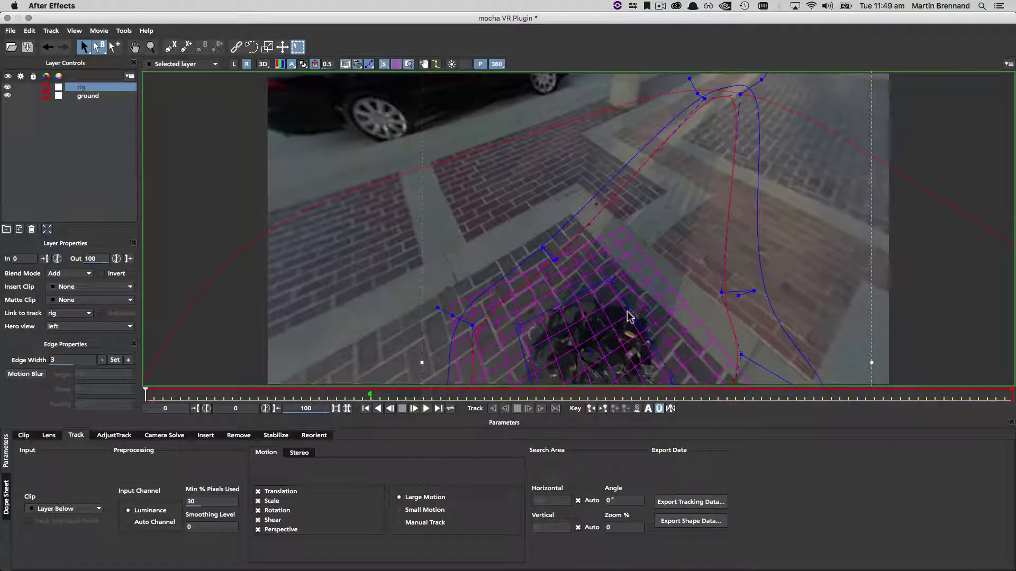
# - Pan the nadir view with the Hand tool to centre the rig, then show the Remove settings
pyautogui.press('x')
pyautogui.moveTo(583, 219)
pyautogui.mouseDown()
pyautogui.moveTo(706, 179)
pyautogui.moveTo(476, 213)
pyautogui.mouseUp()
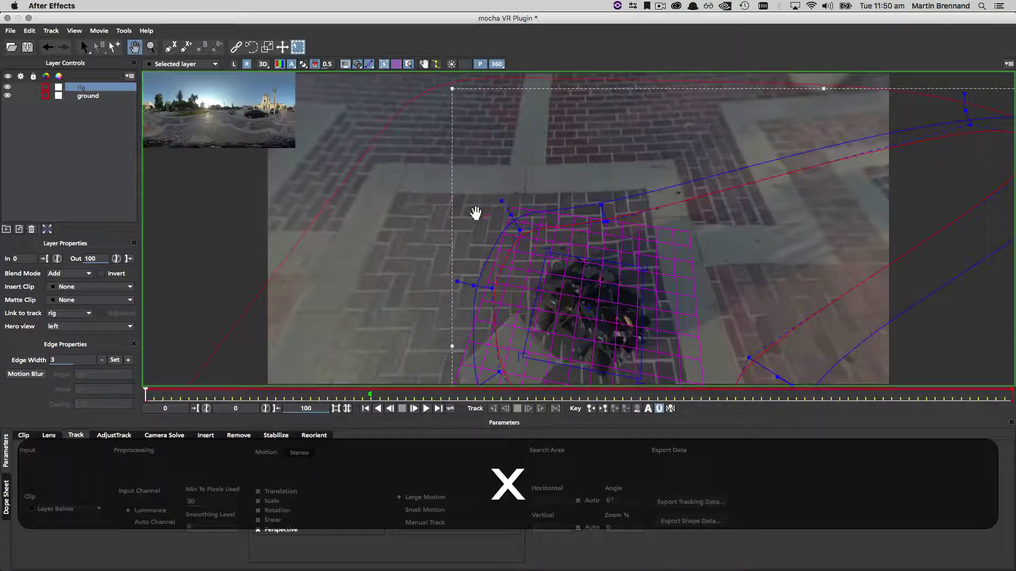
pyautogui.click(239, 435)
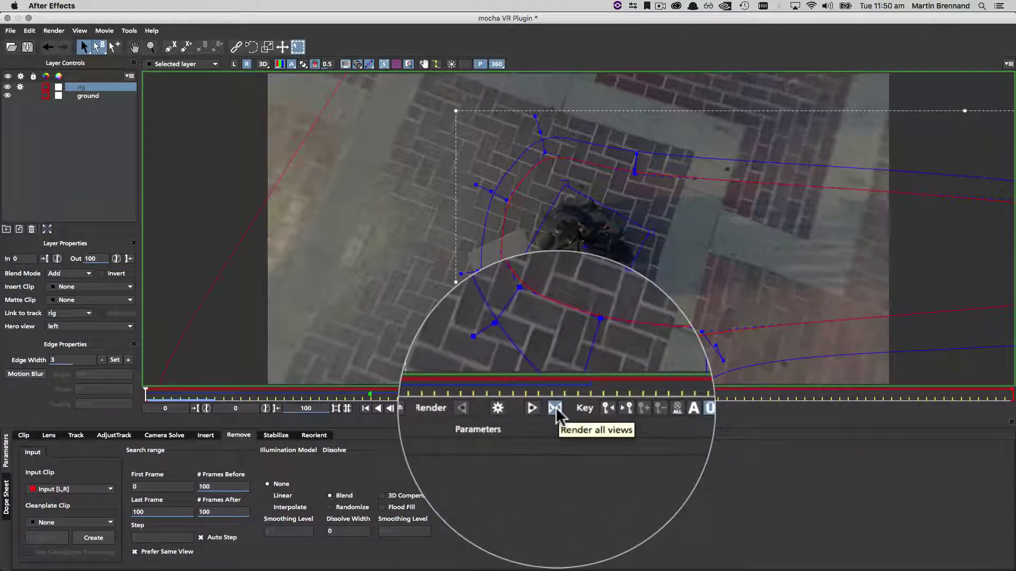
# - Render the rig removal with a saved clean plate, then set the effect Module to Remove with Render on
pyautogui.click(517, 409)
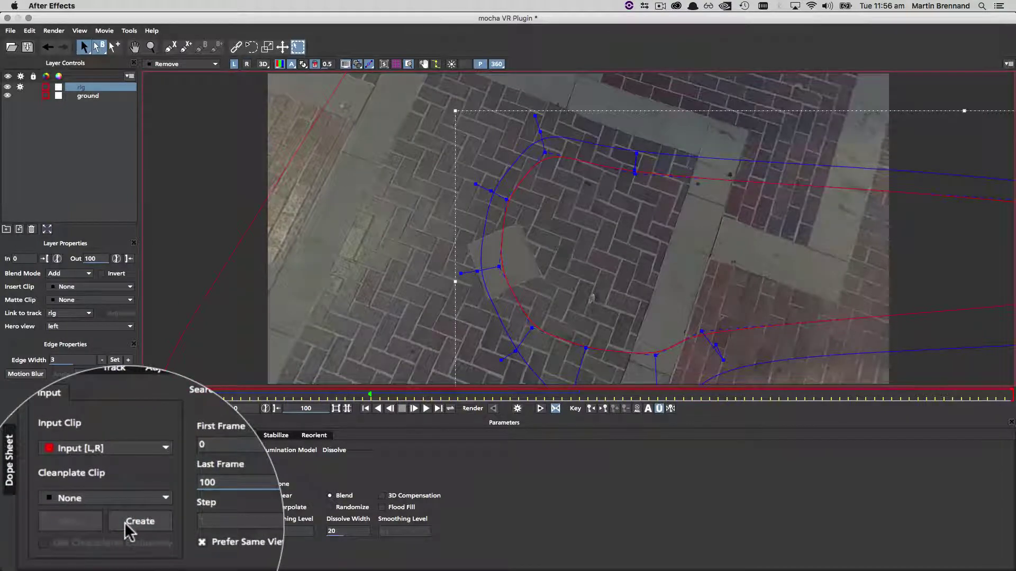
pyautogui.click(86, 543)
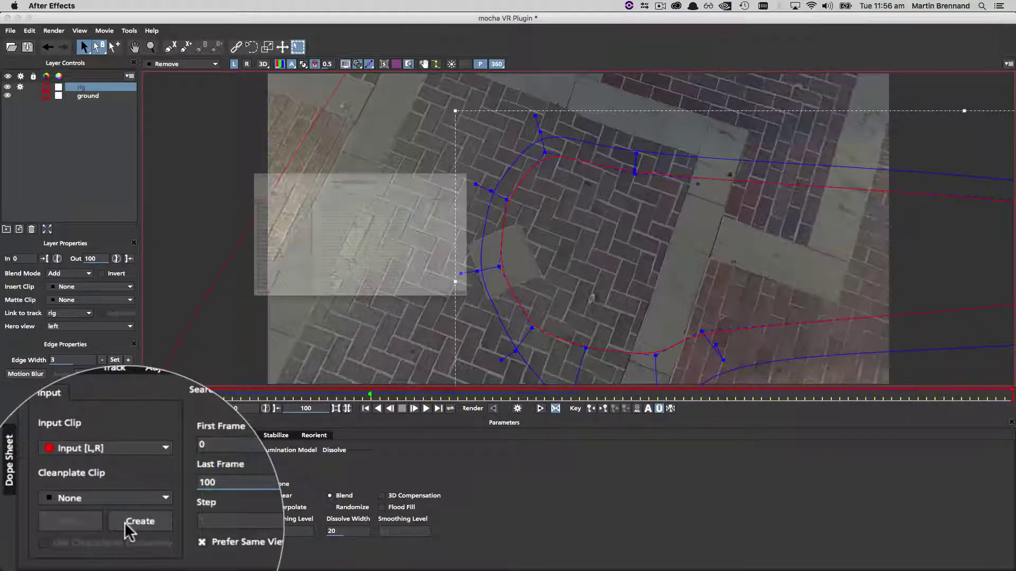
pyautogui.press('Return')
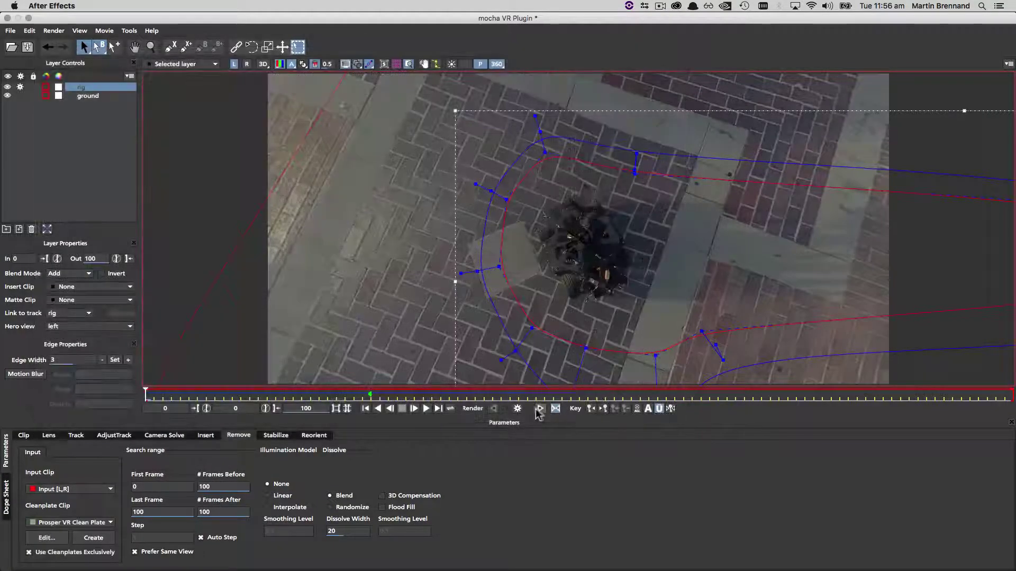
pyautogui.click(540, 408)
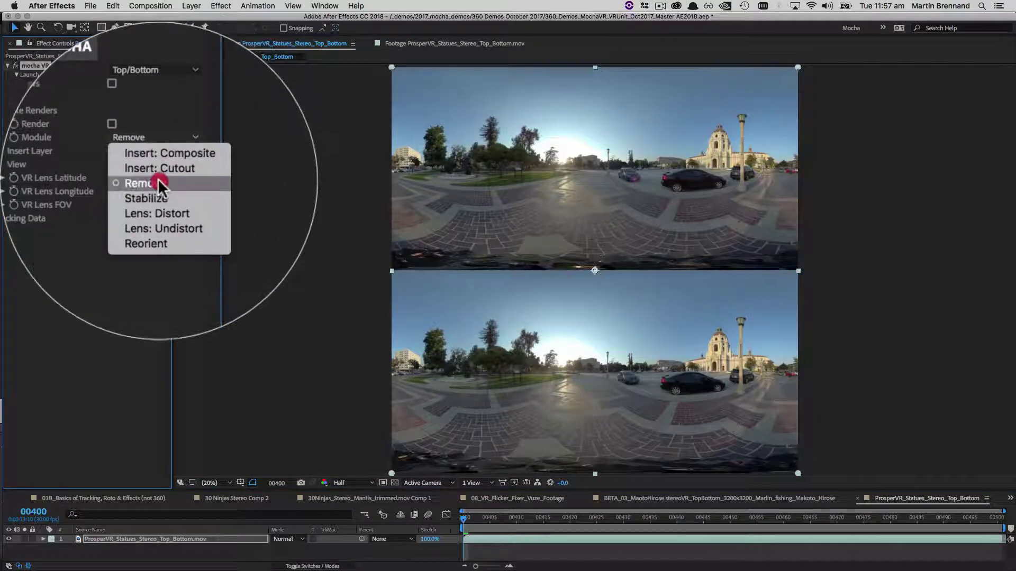
pyautogui.click(158, 182)
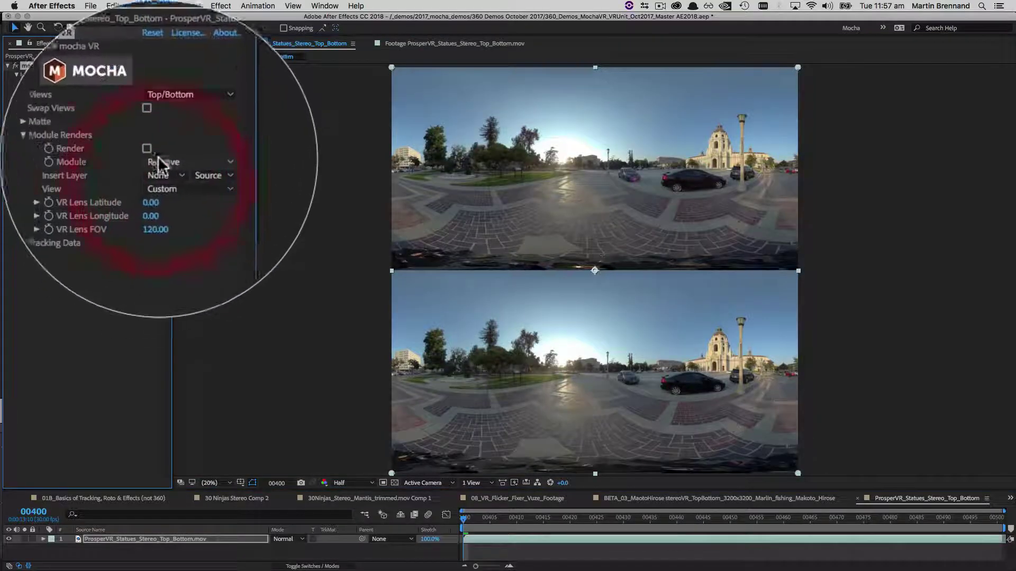
pyautogui.click(148, 158)
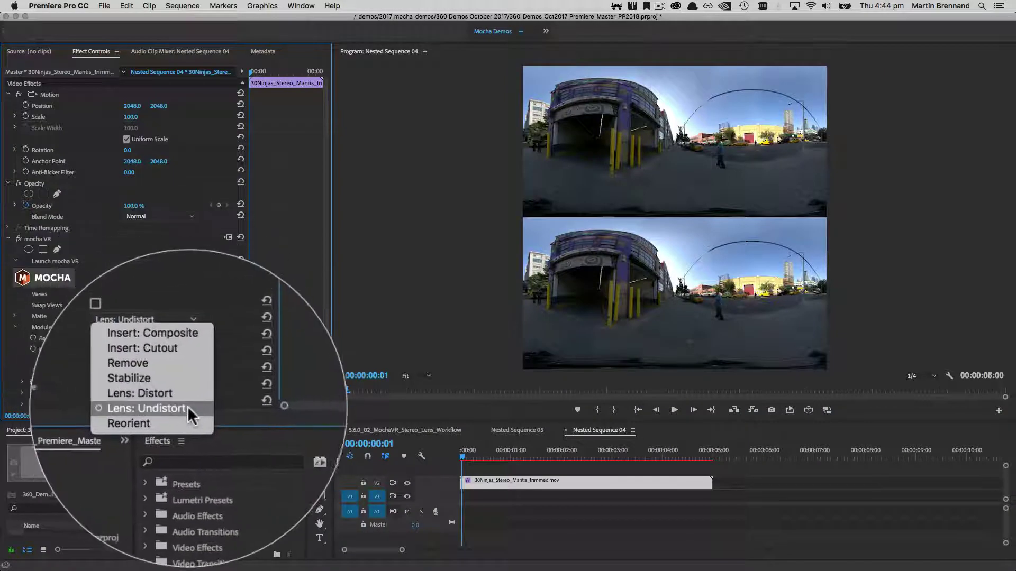
# - Set mocha VR to Lens: Undistort with Render ticked and View set to Nadir (bottom)
pyautogui.click(189, 407)
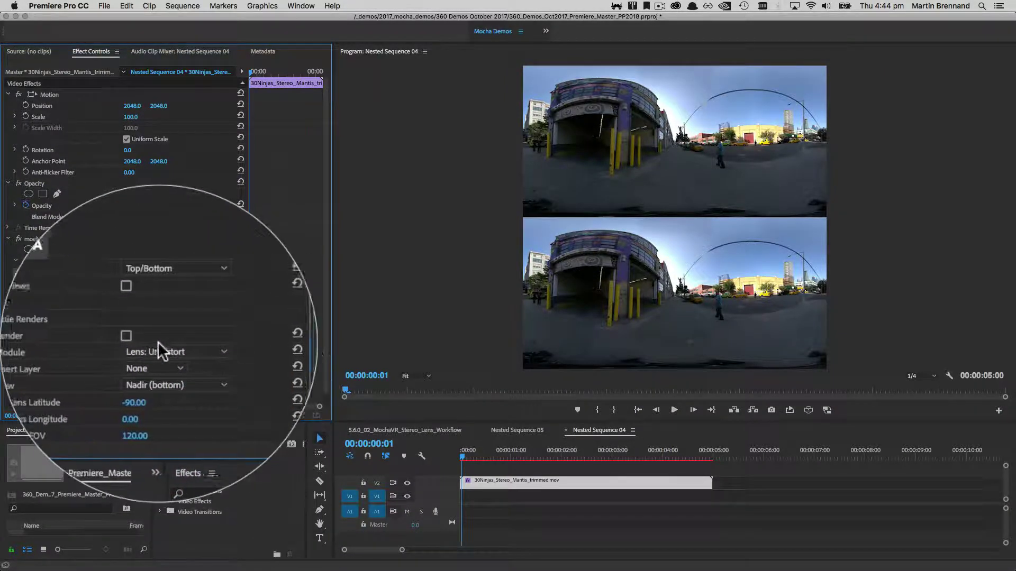
pyautogui.click(126, 338)
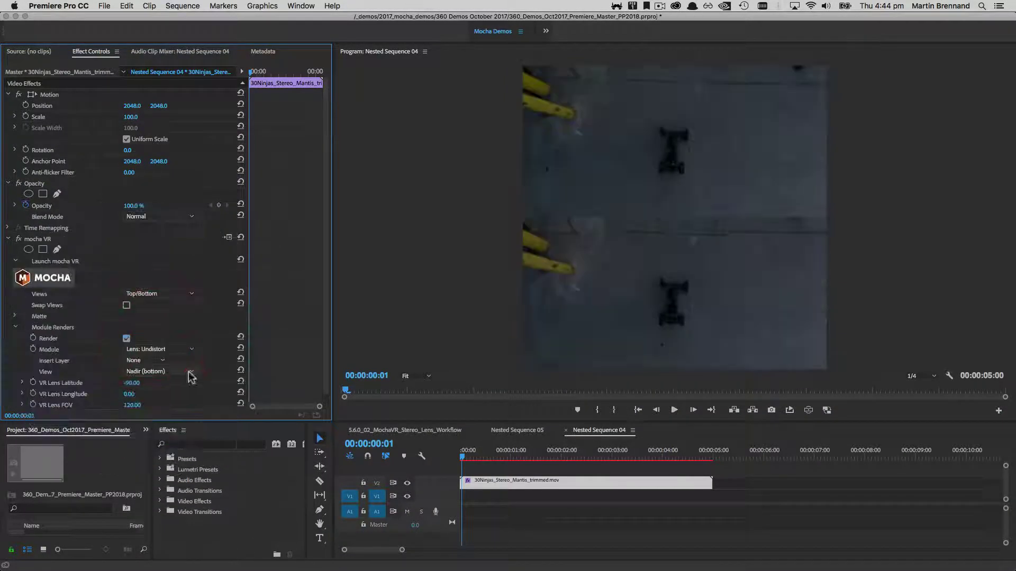
pyautogui.click(190, 371)
pyautogui.click(214, 365)
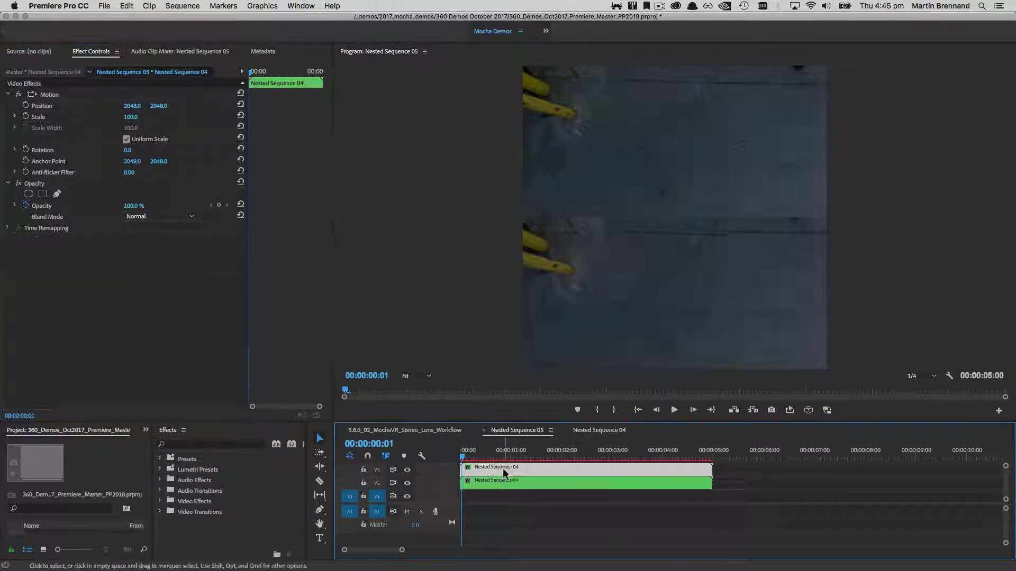
# - Select the V3 patch clip and its Mask (1) and Mask (2), then shift Position X to 1393
pyautogui.click(503, 468)
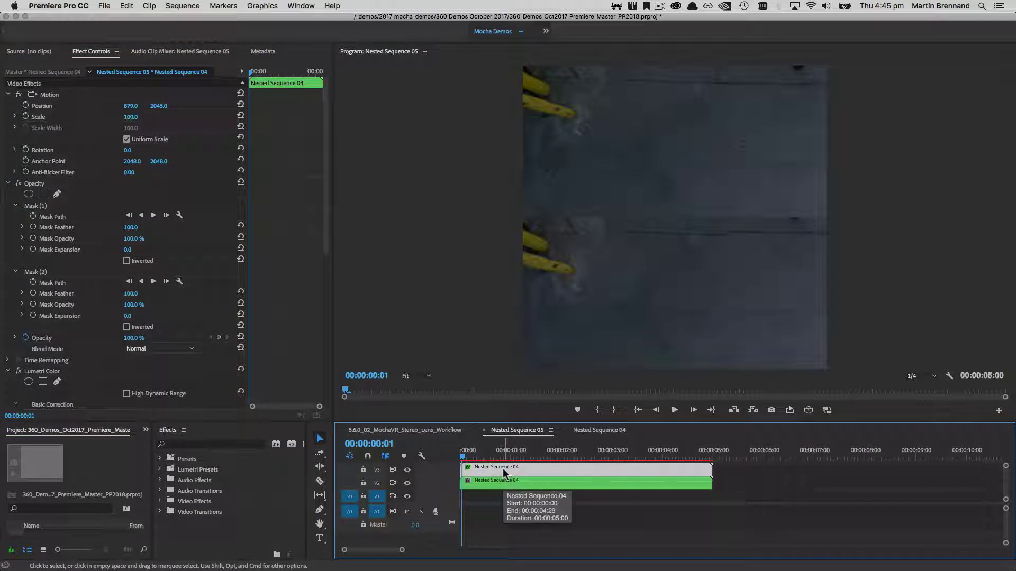
pyautogui.click(55, 210)
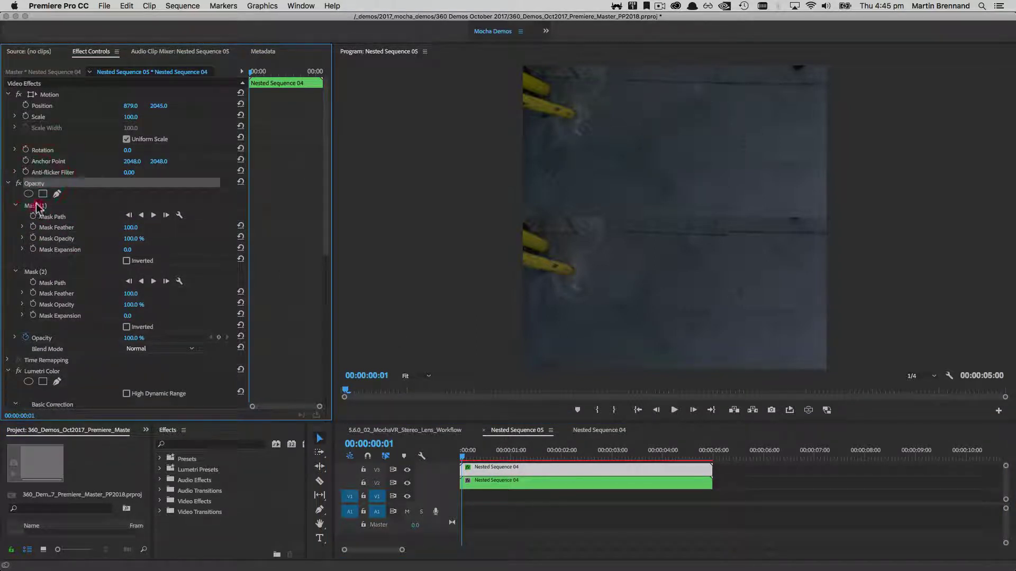
pyautogui.click(33, 271)
pyautogui.moveTo(131, 106)
pyautogui.mouseDown()
pyautogui.moveTo(403, 106)
pyautogui.moveTo(121, 105)
pyautogui.mouseUp()
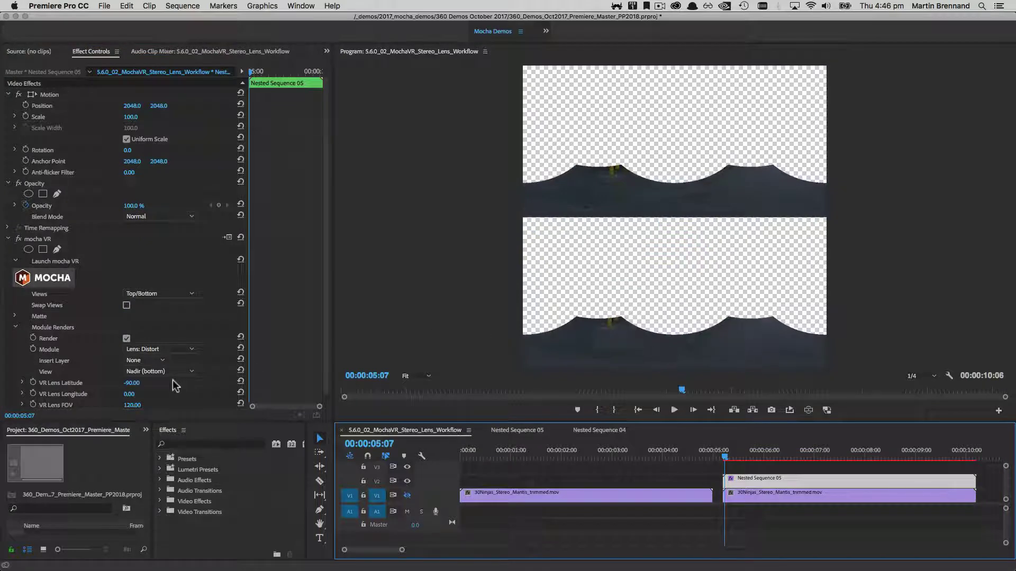
# - Switch the patch to Lens: Distort, re-enable track V1, and play the composite
pyautogui.click(191, 349)
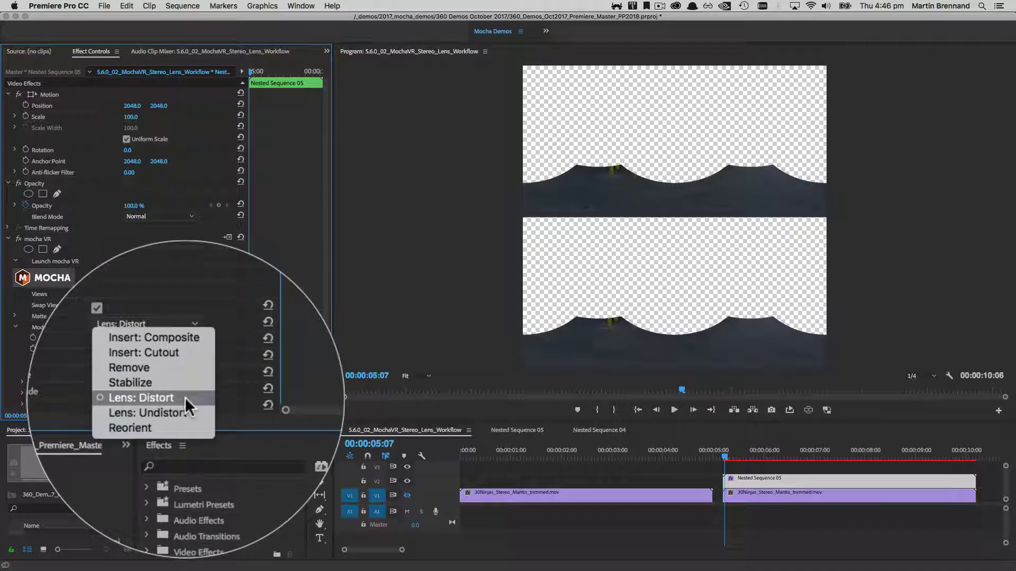
pyautogui.click(188, 399)
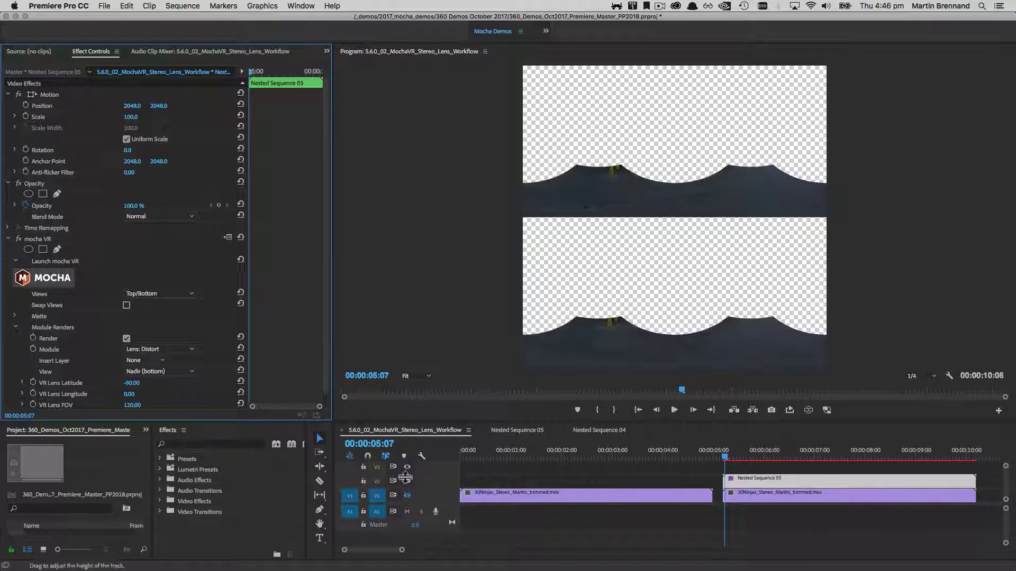
pyautogui.click(406, 496)
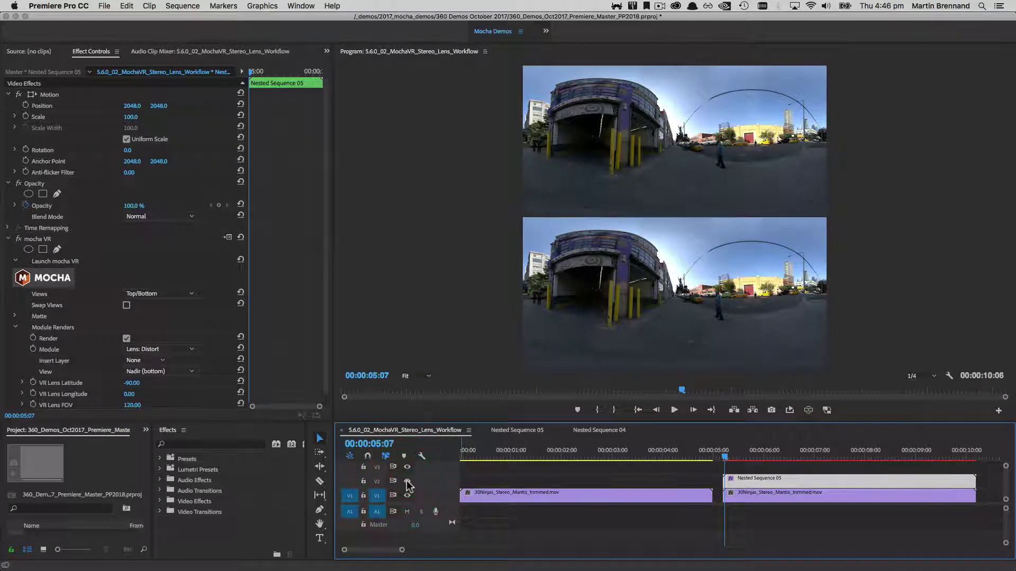
pyautogui.click(674, 410)
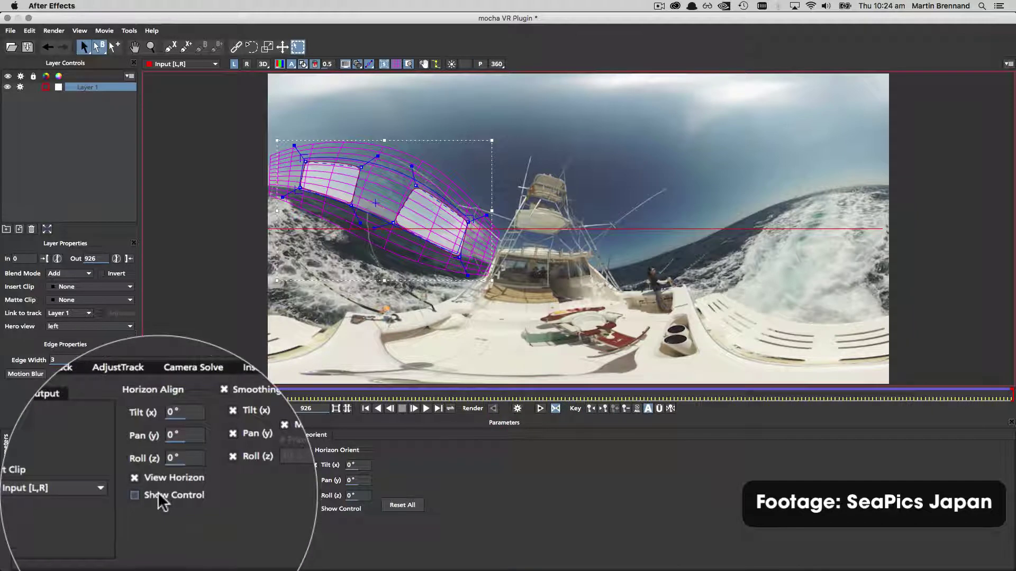
# - Level the boat horizon with the Reorient control, hide the horizon guides, and check the R and L views
pyautogui.click(137, 522)
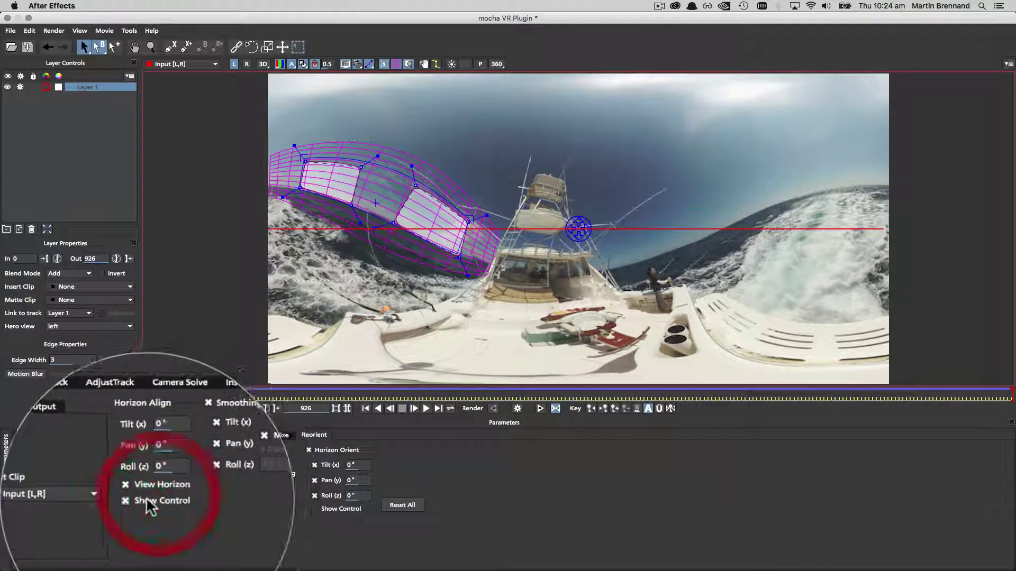
pyautogui.moveTo(570, 183); pyautogui.dragTo(582, 229)
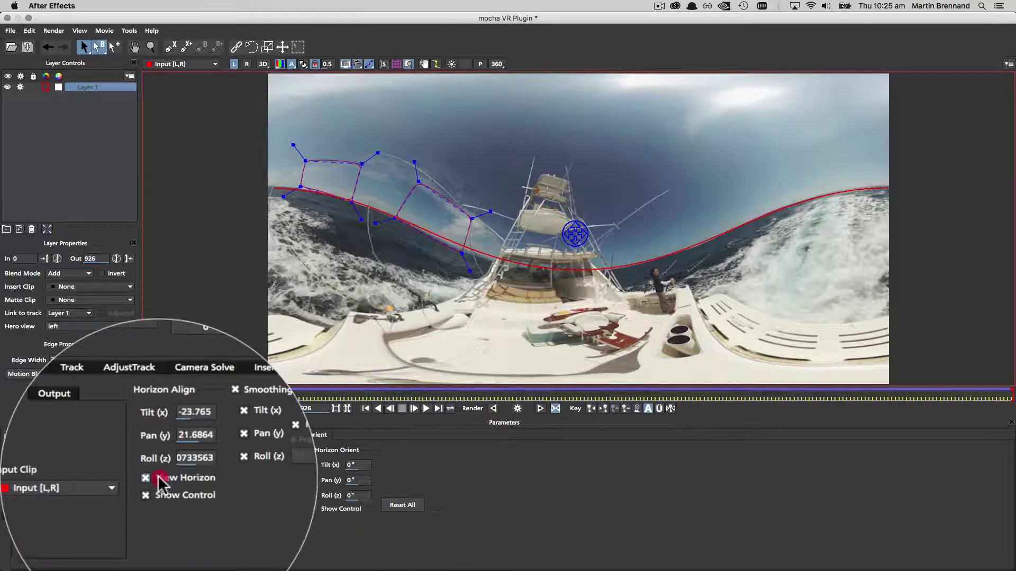
pyautogui.click(125, 509)
pyautogui.click(494, 409)
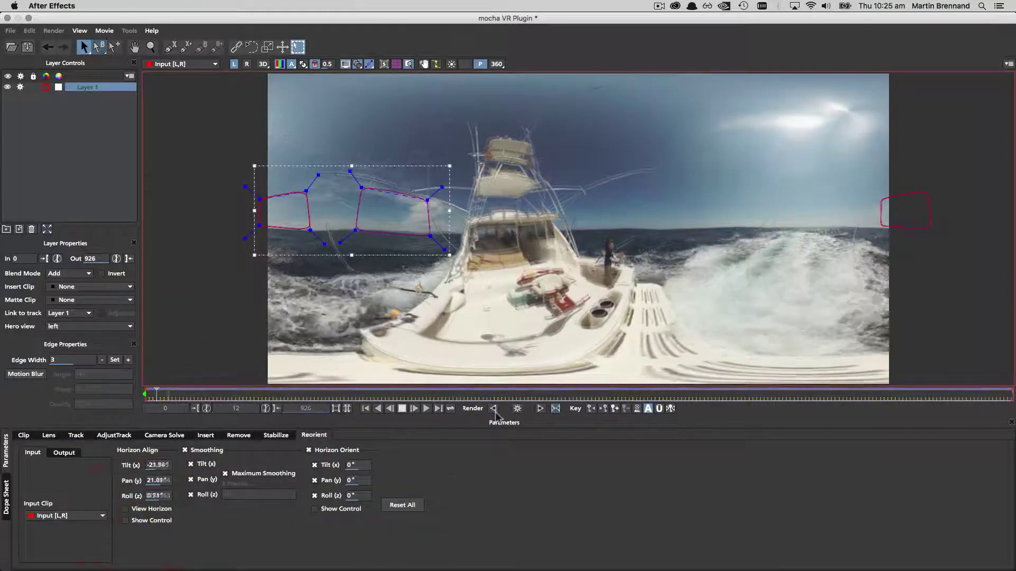
pyautogui.click(246, 64)
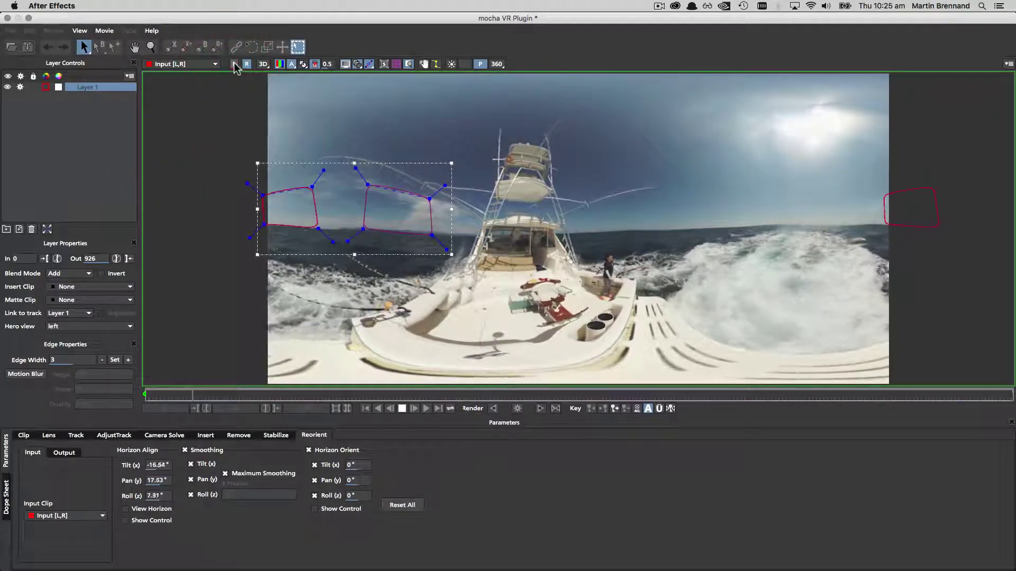
pyautogui.click(235, 65)
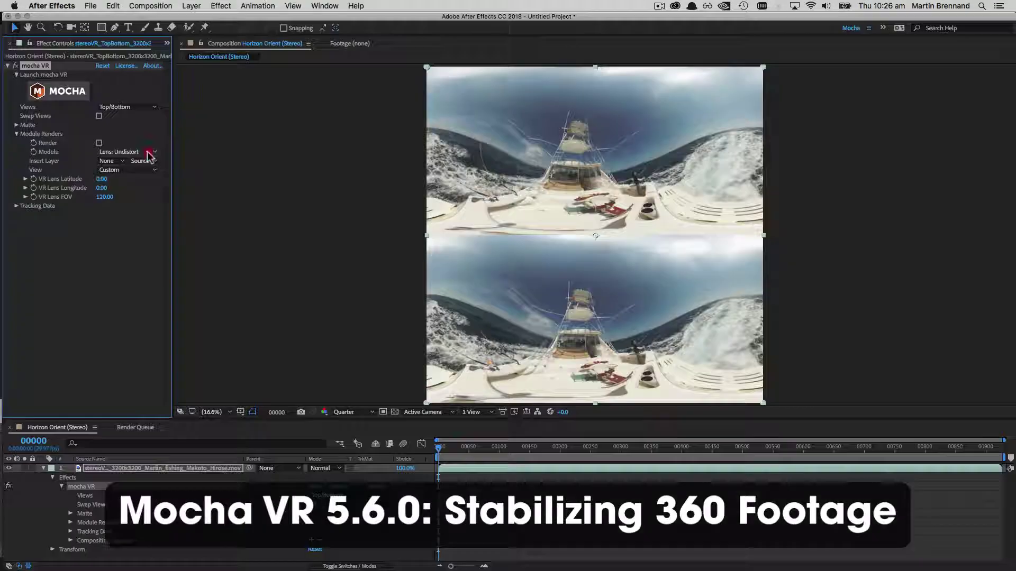
# - Set the mocha VR Module to Reorient with Render ticked
pyautogui.click(148, 155)
pyautogui.click(154, 184)
pyautogui.click(99, 143)
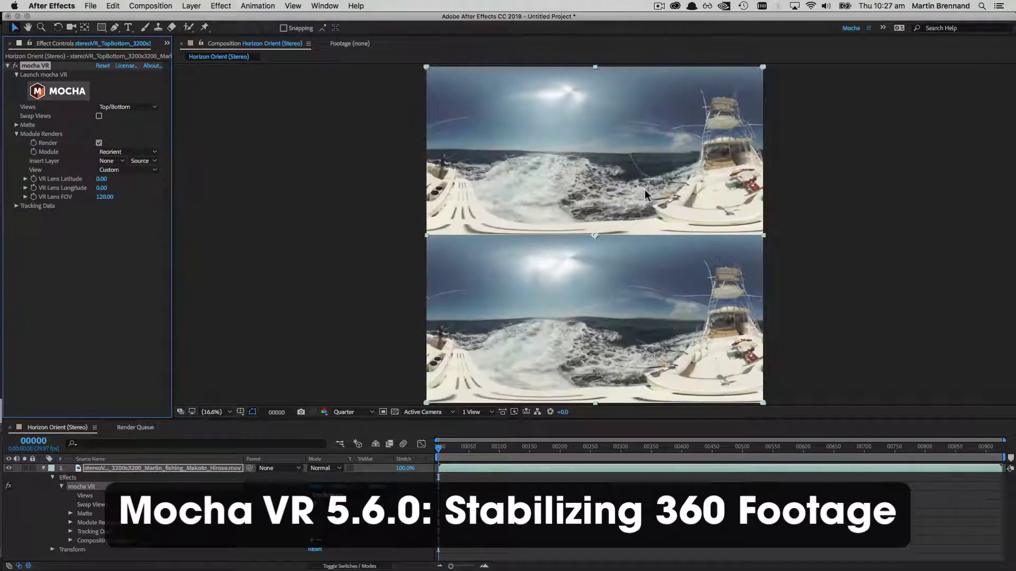